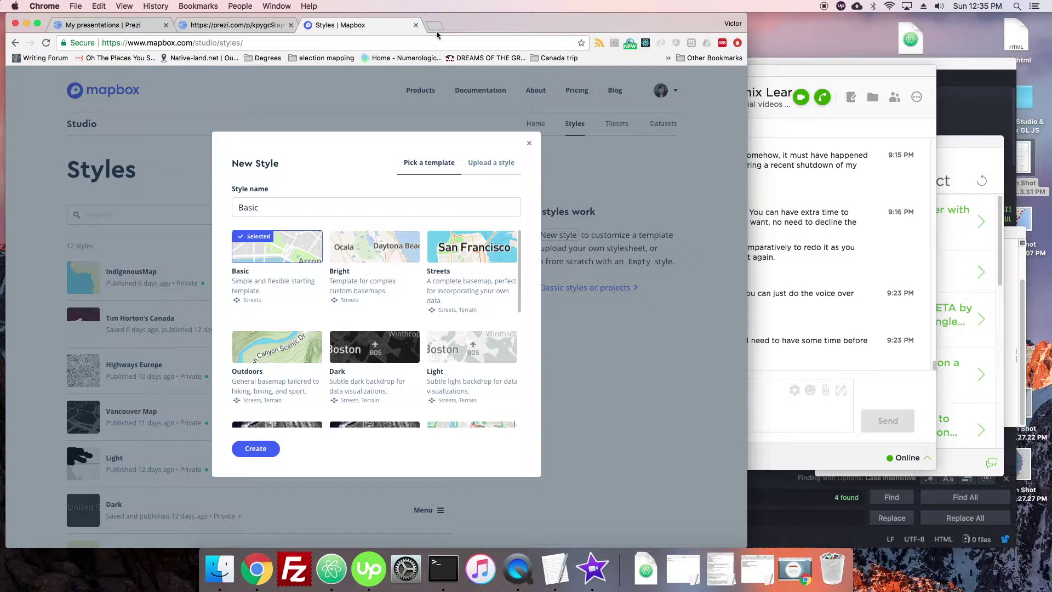
- Open the Mapify editor at mapify.cc/mapifier2/editor in a separate browser window
scroll(516, 263, down, 4)
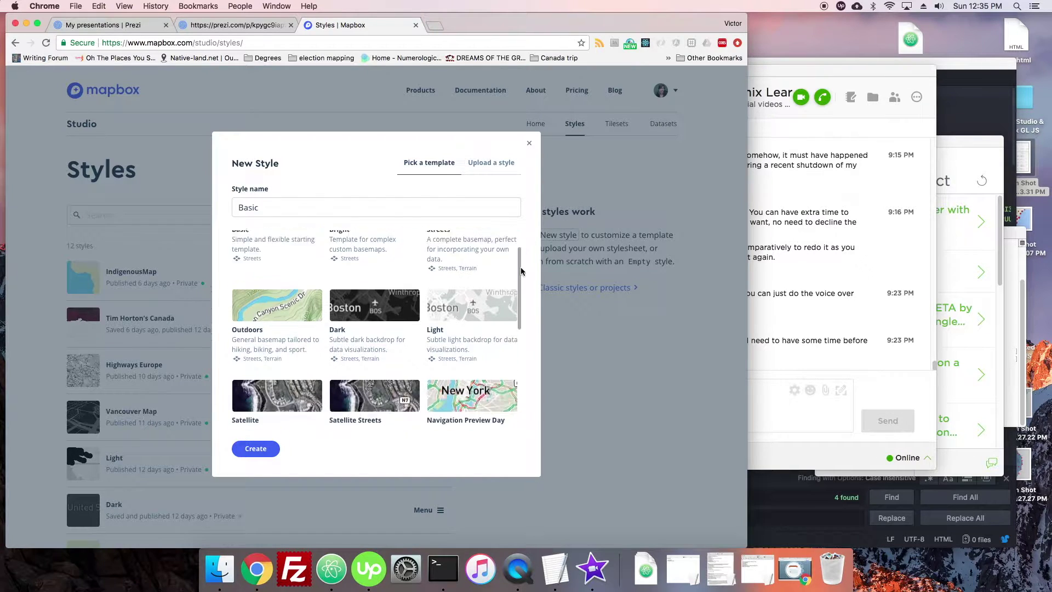
scroll(515, 264, up, 4)
click(436, 26)
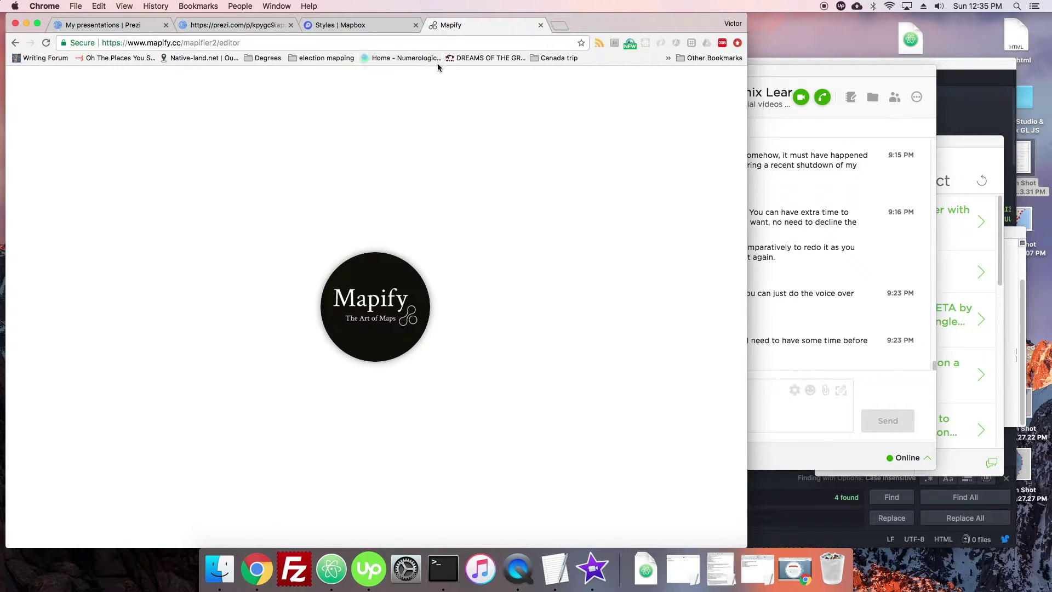
drag(463, 25, 913, 17)
double_click(899, 34)
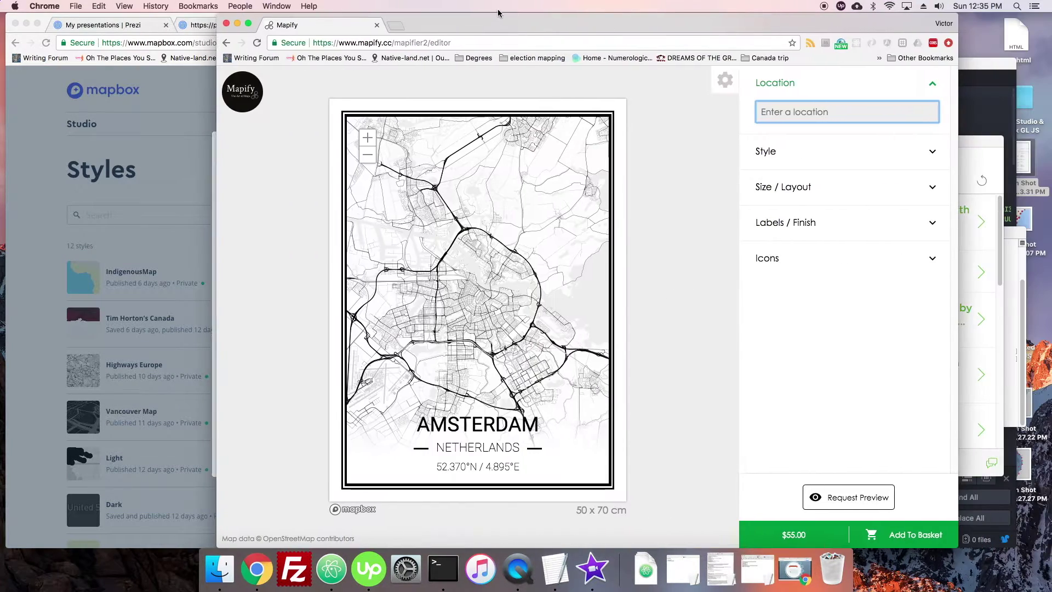
- Set the Mapify poster location to Vancouver, BC, Canada and place its window beside the Mapbox Studio window
text(Vancouver)
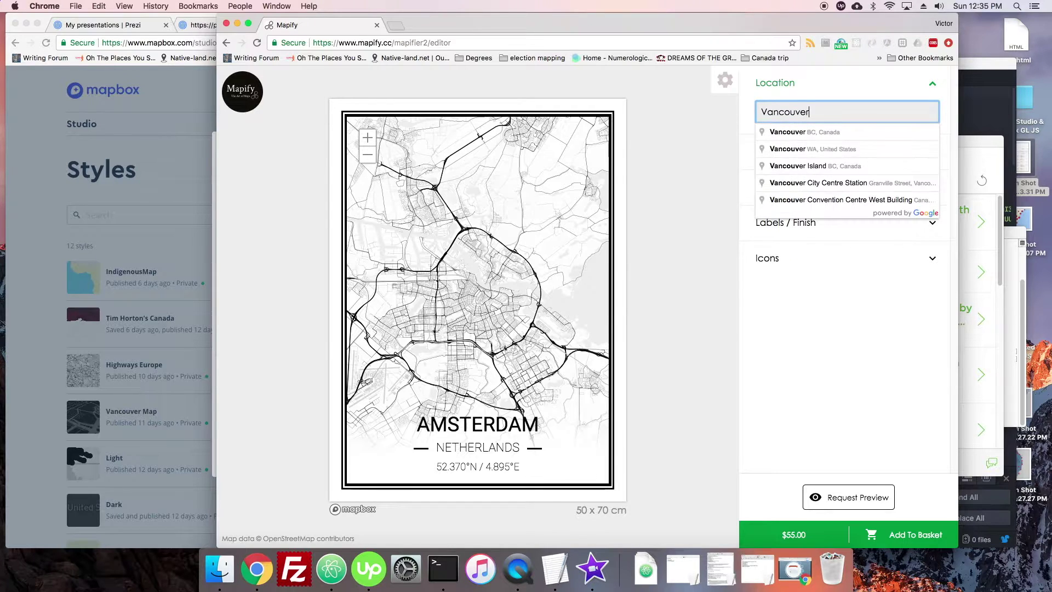
key(Return)
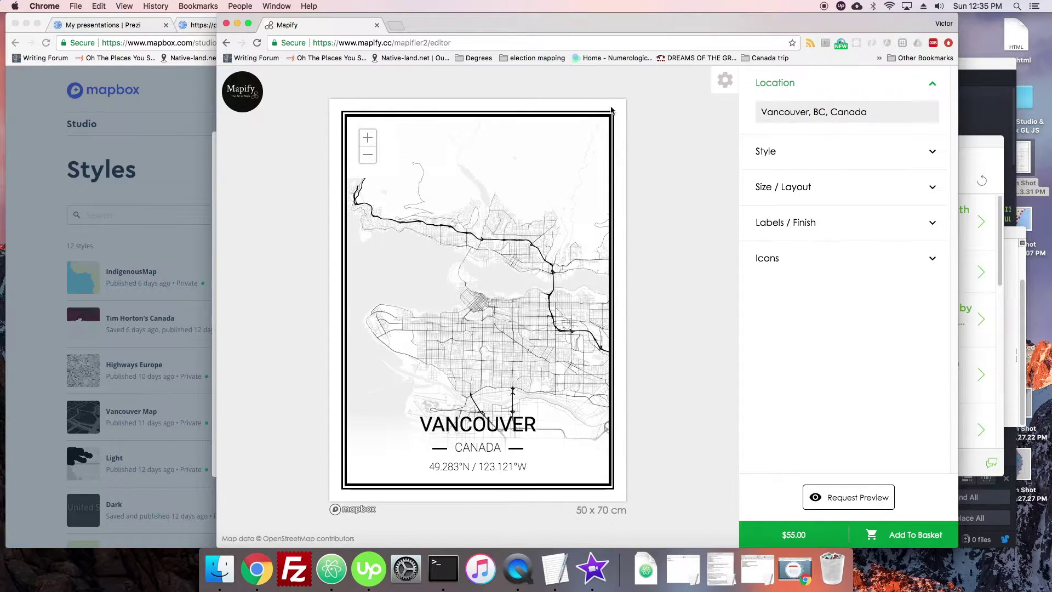
drag(437, 23, 738, 9)
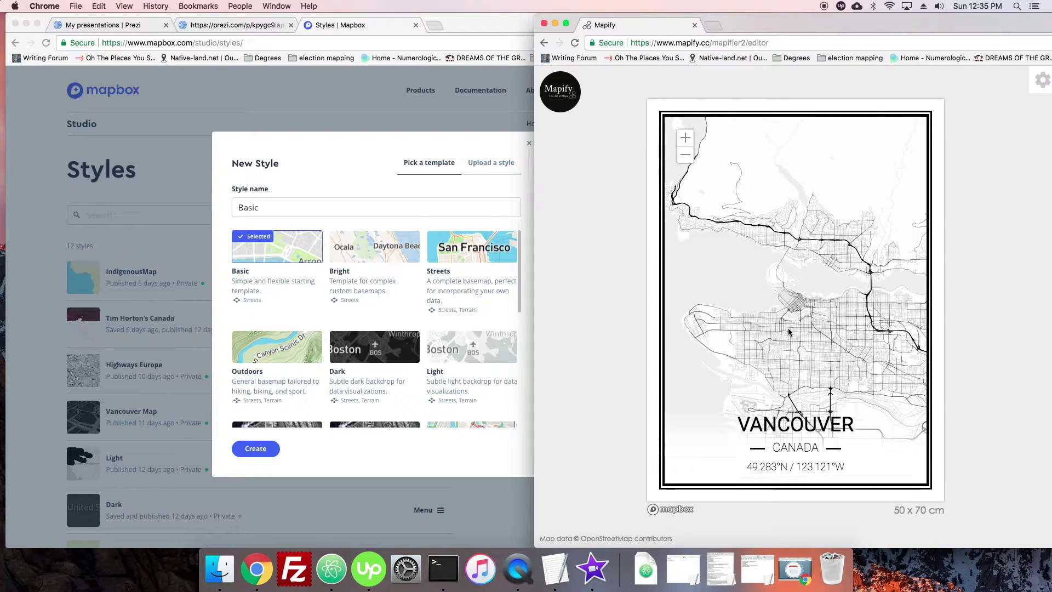
- Examine the Vancouver poster's streets, highways and water at closer and wider zoom levels
click(685, 138)
click(686, 138)
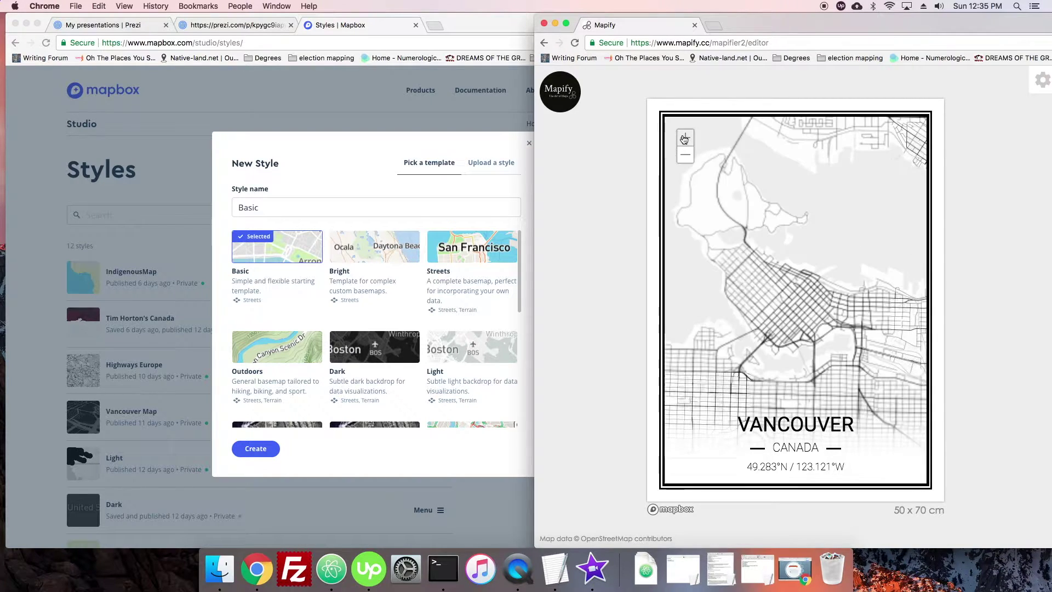
click(685, 138)
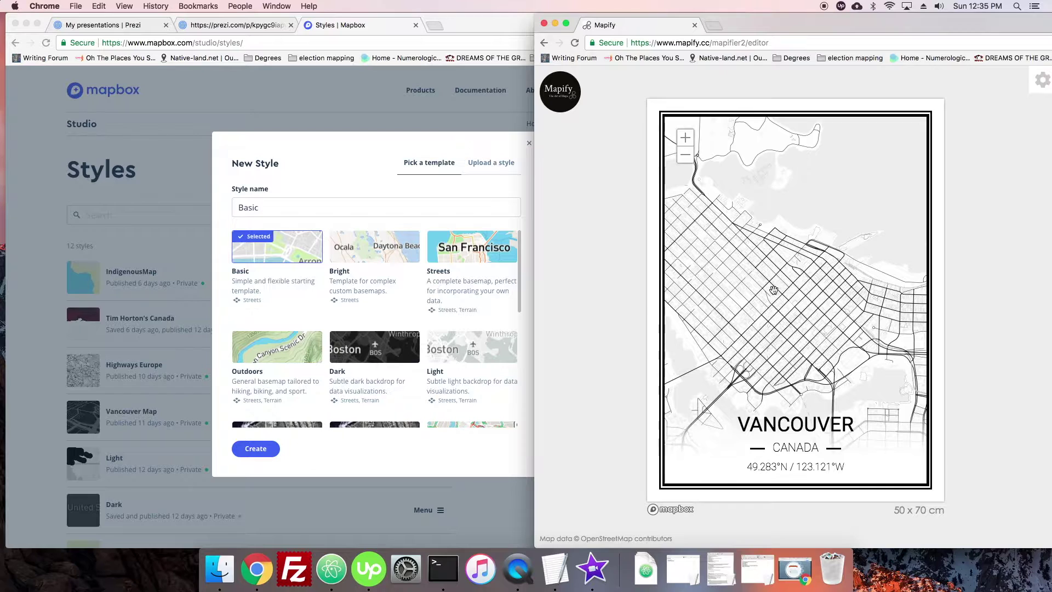
click(685, 155)
click(686, 155)
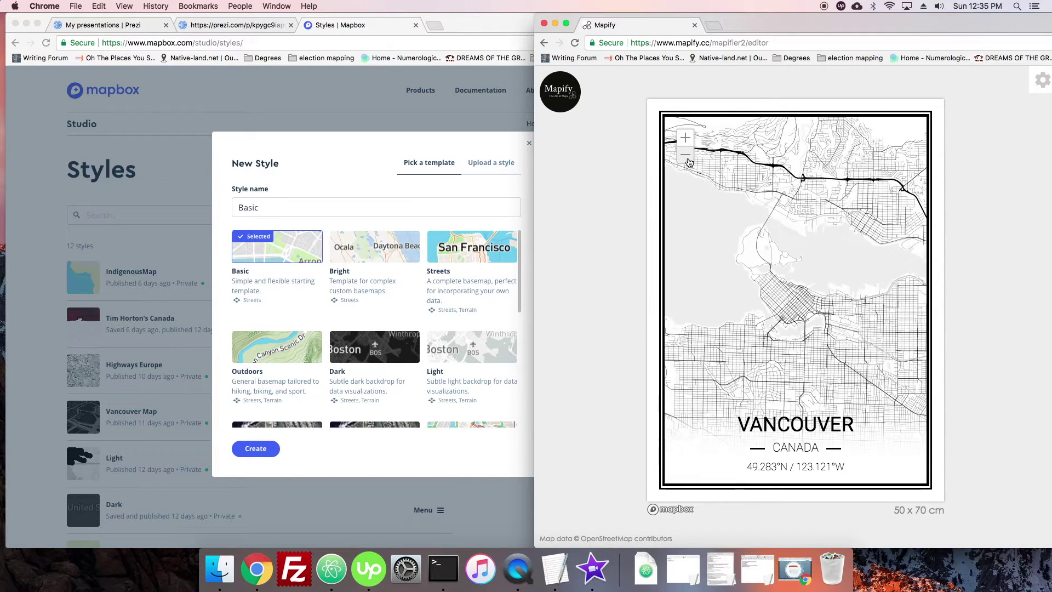
mouse_move(805, 260)
mouse_down()
mouse_move(820, 269)
mouse_move(822, 261)
mouse_up()
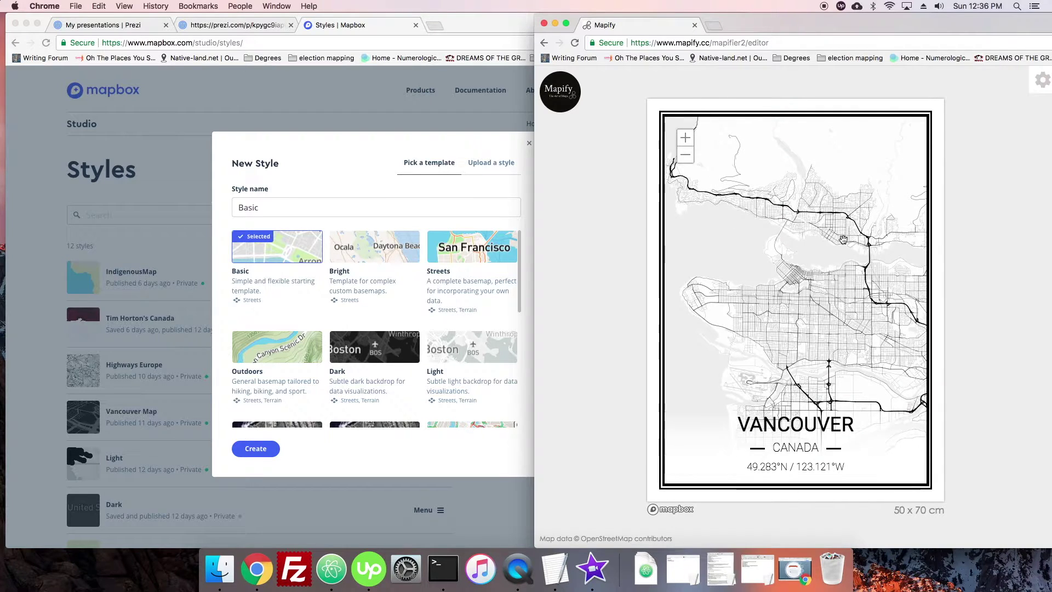
drag(844, 234, 836, 220)
drag(812, 268, 817, 265)
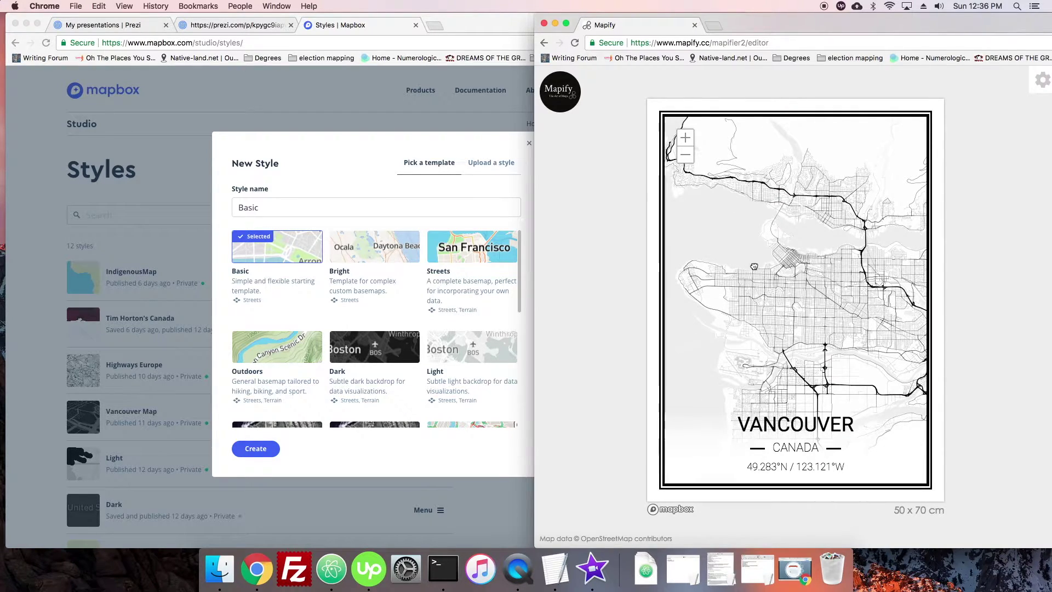
drag(752, 266, 771, 262)
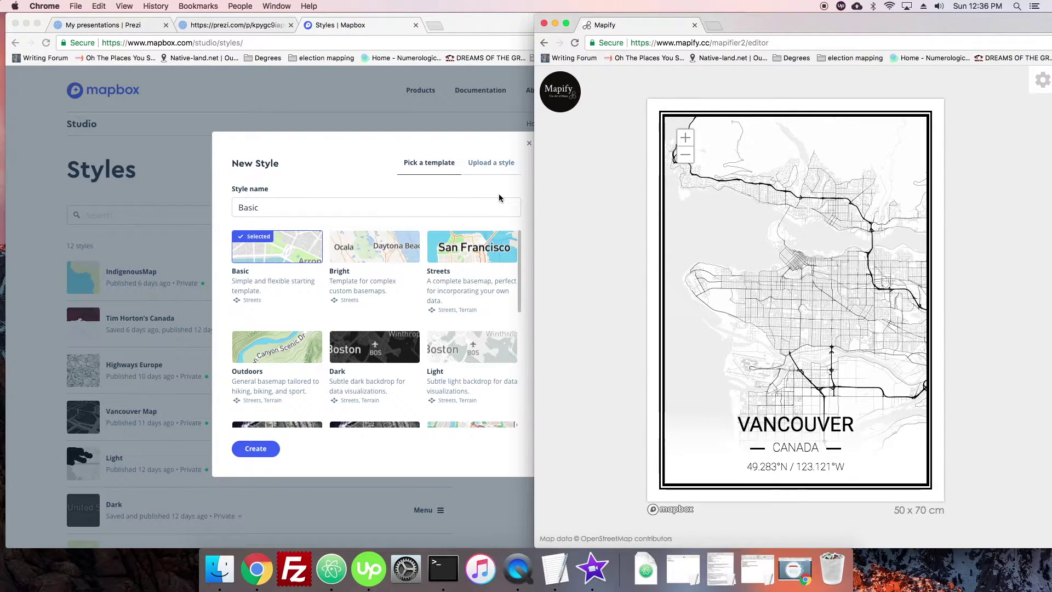
- Switch back to Mapbox Studio and create a new style from the Light template
click(513, 276)
mouse_move(520, 268)
mouse_down()
mouse_move(521, 342)
mouse_move(522, 277)
mouse_up()
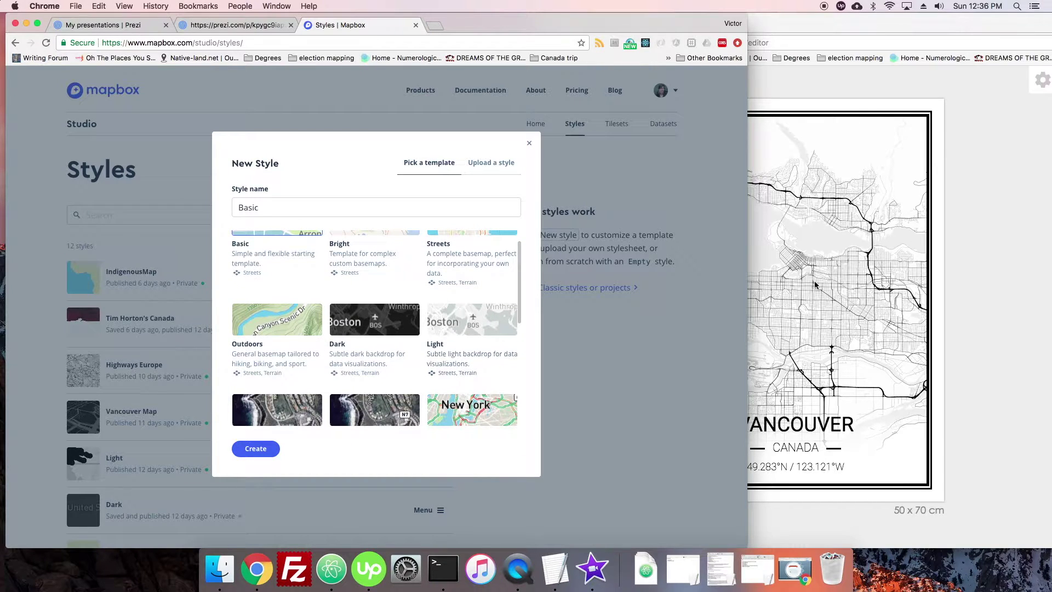
click(491, 318)
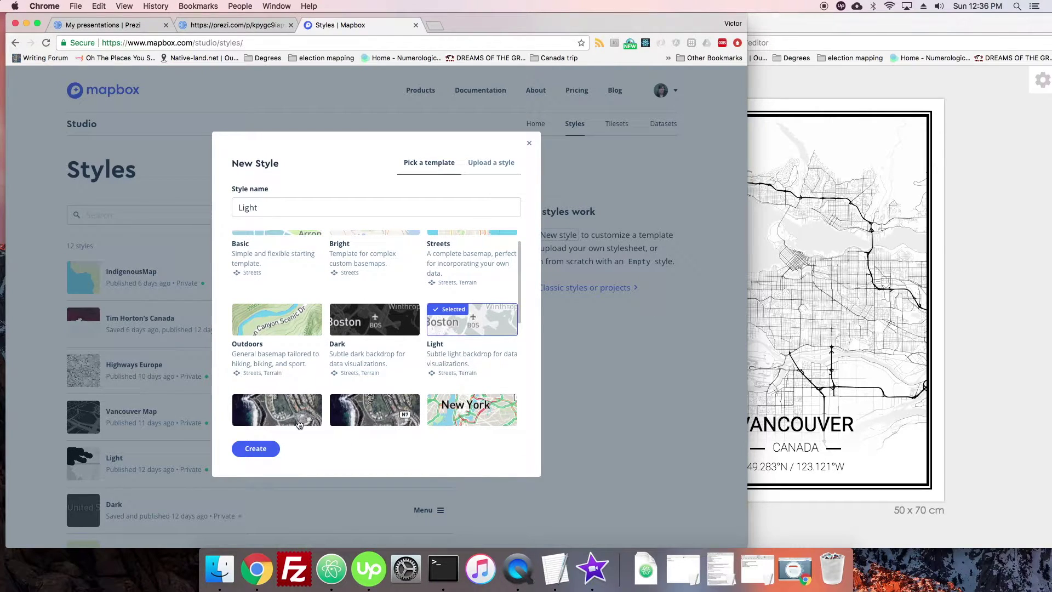
click(255, 448)
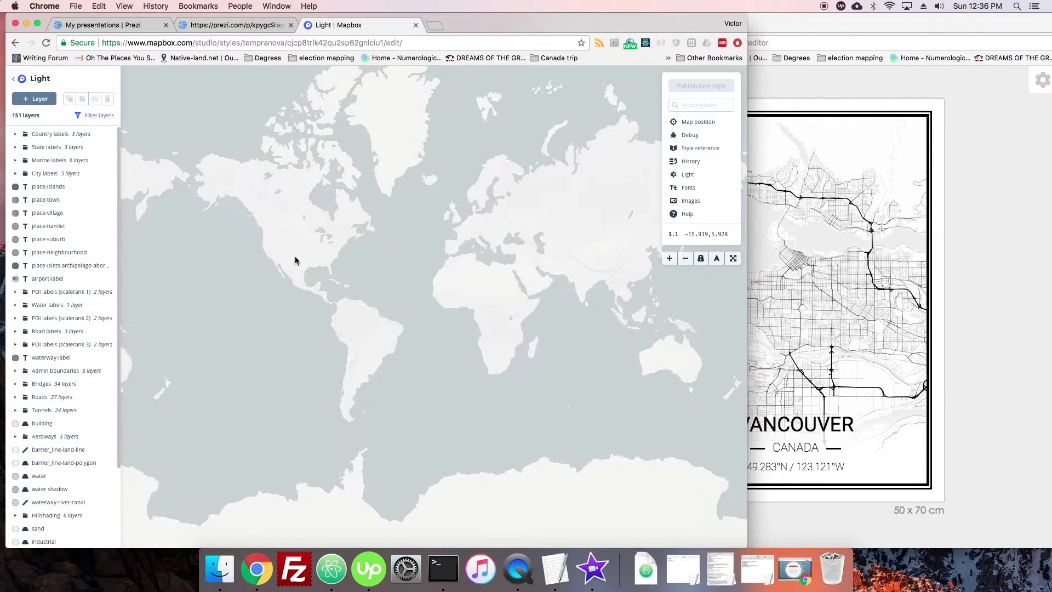
- Compare the Light style's map of North America with the Vancouver poster, checking the poster's title and wider surroundings
double_click(292, 251)
scroll(293, 253, up, 3)
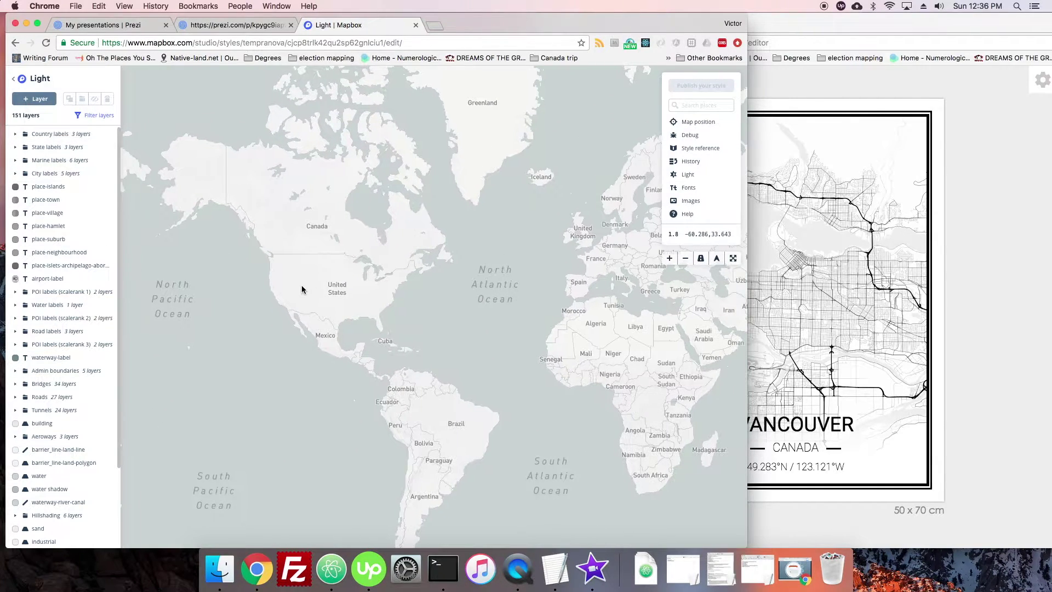
click(812, 327)
click(688, 156)
click(686, 155)
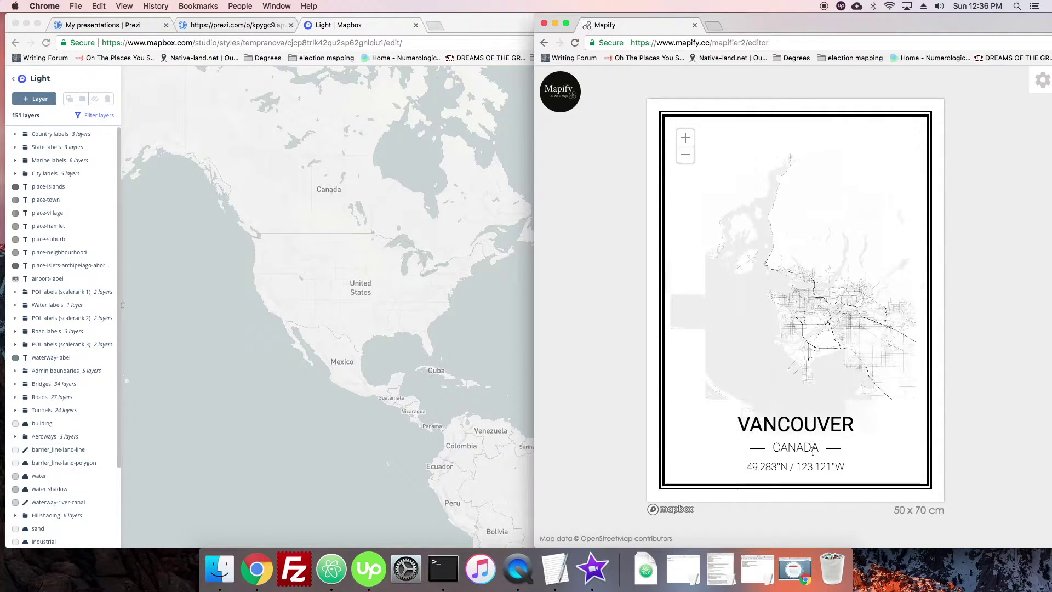
mouse_move(790, 425)
mouse_down()
mouse_move(757, 423)
mouse_move(855, 428)
mouse_move(778, 425)
mouse_up()
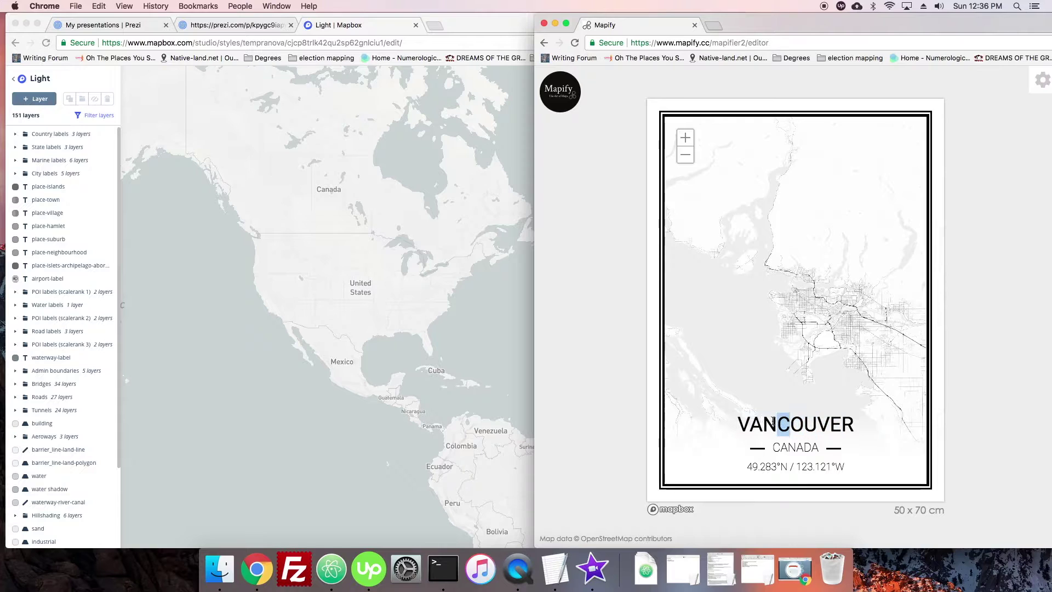
click(685, 139)
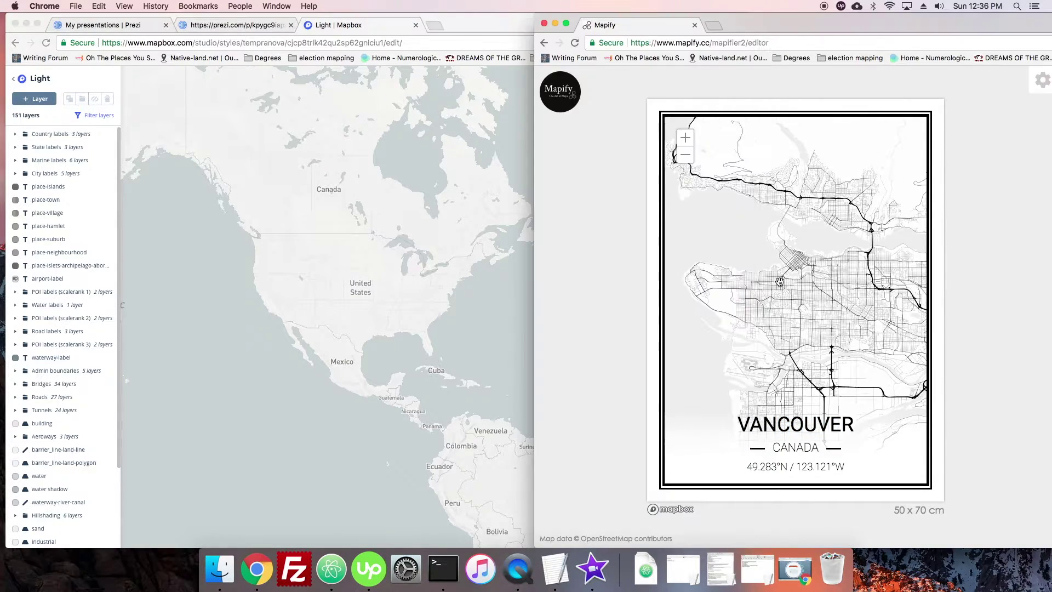
click(338, 286)
drag(286, 191, 346, 240)
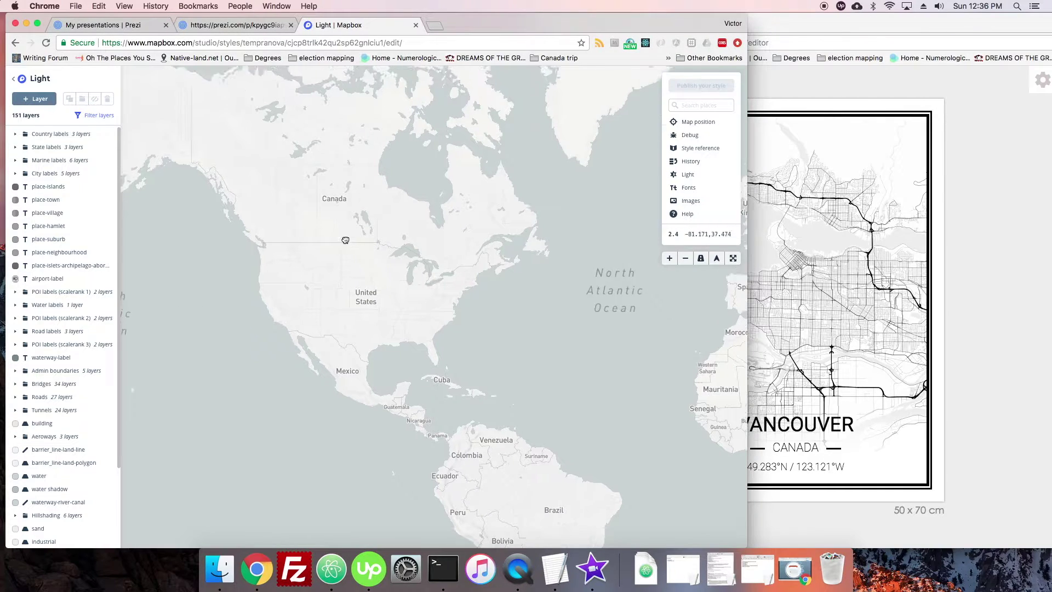
drag(384, 315, 369, 296)
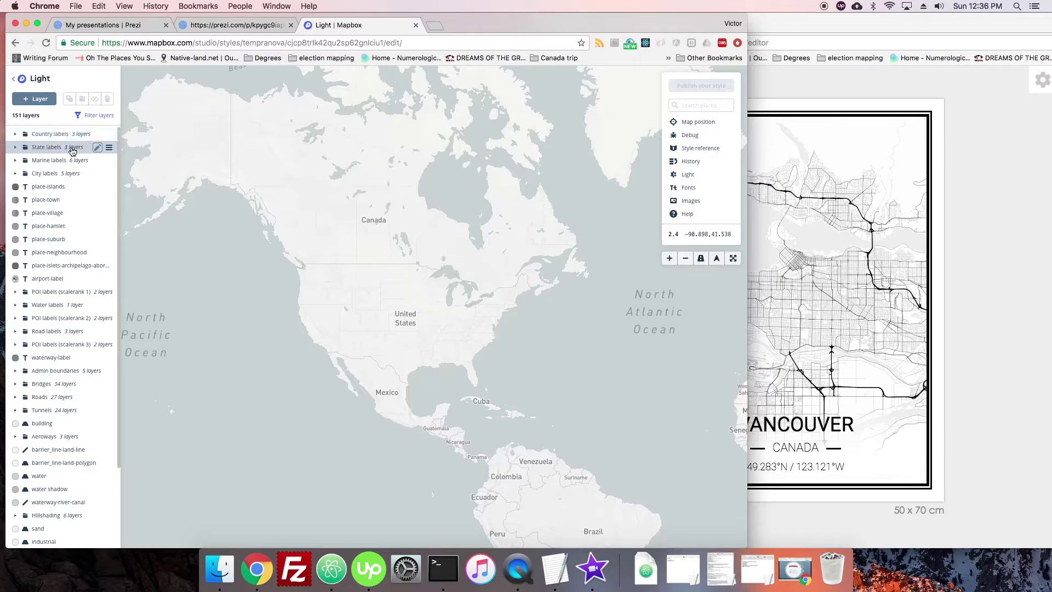
- Review the Light style's layer list, looking inside the Country labels, State labels and Bridges groups
scroll(71, 145, down, 1)
scroll(60, 208, up, 1)
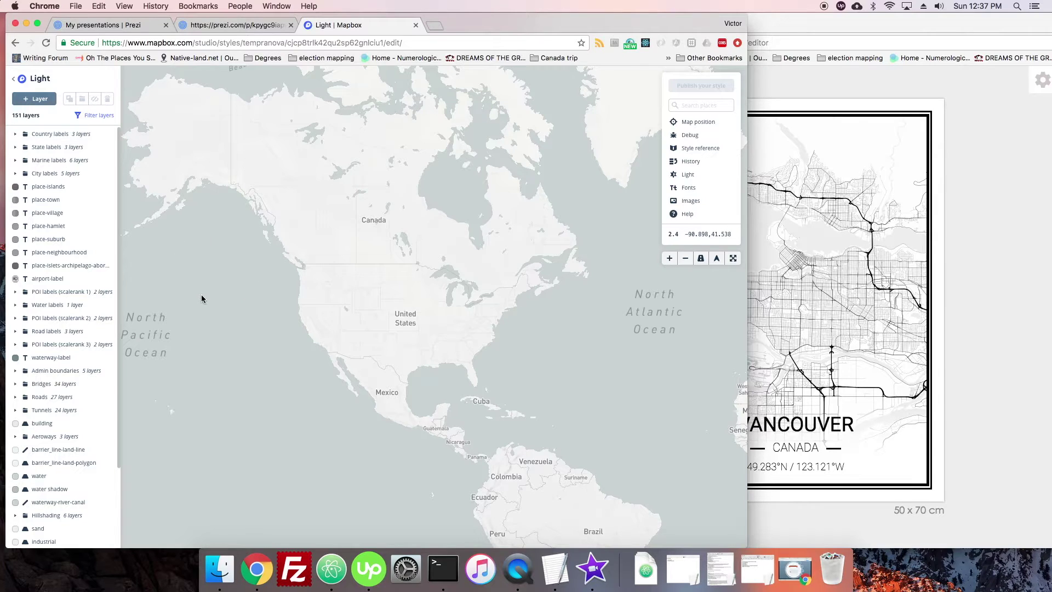
click(14, 134)
click(14, 134)
click(15, 146)
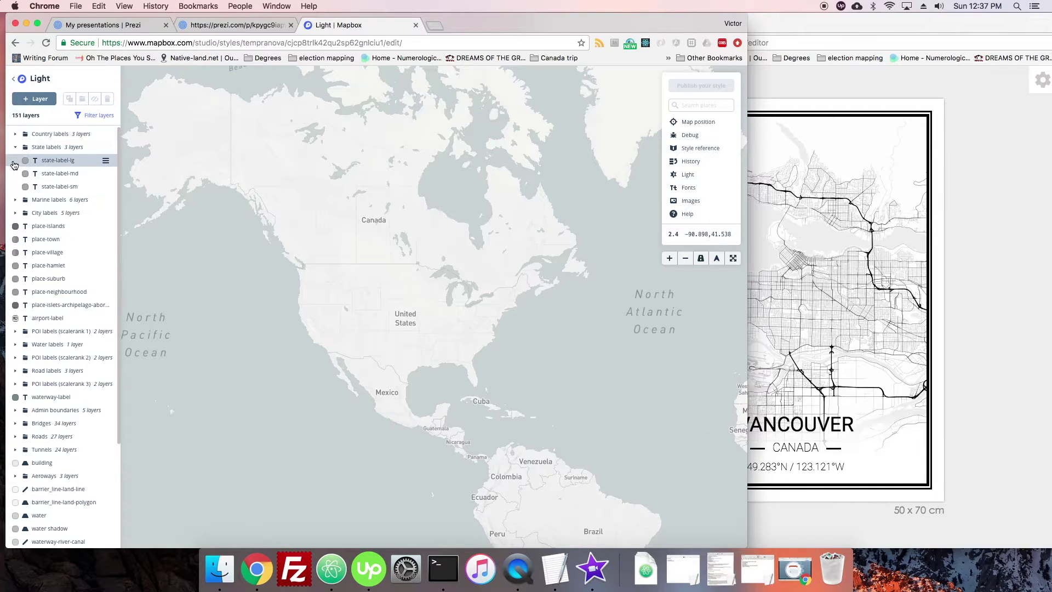
click(15, 146)
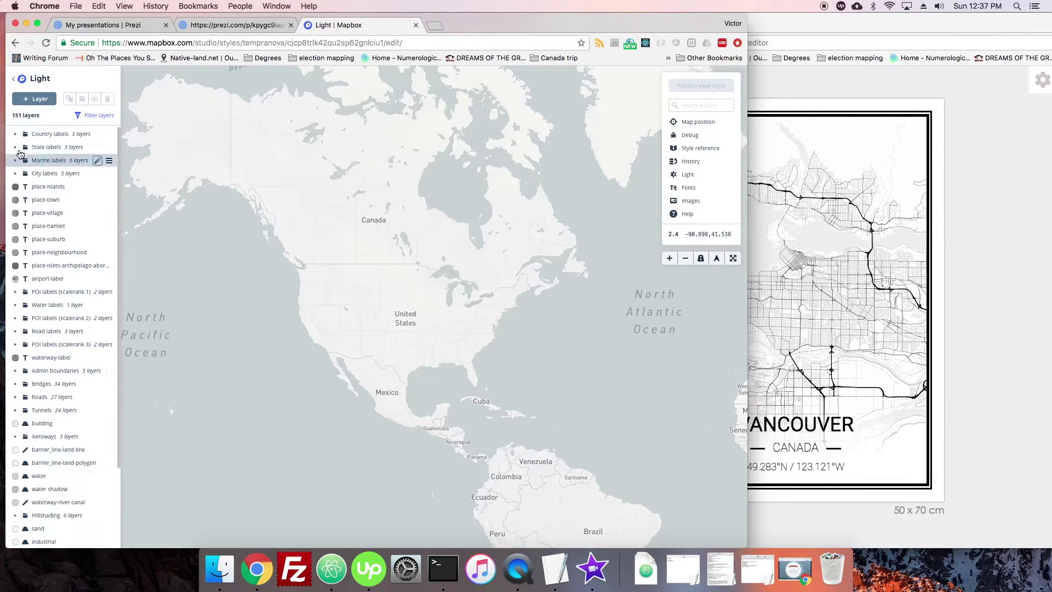
mouse_move(119, 183)
mouse_down()
mouse_move(119, 256)
mouse_move(126, 198)
mouse_up()
scroll(66, 282, up, 1)
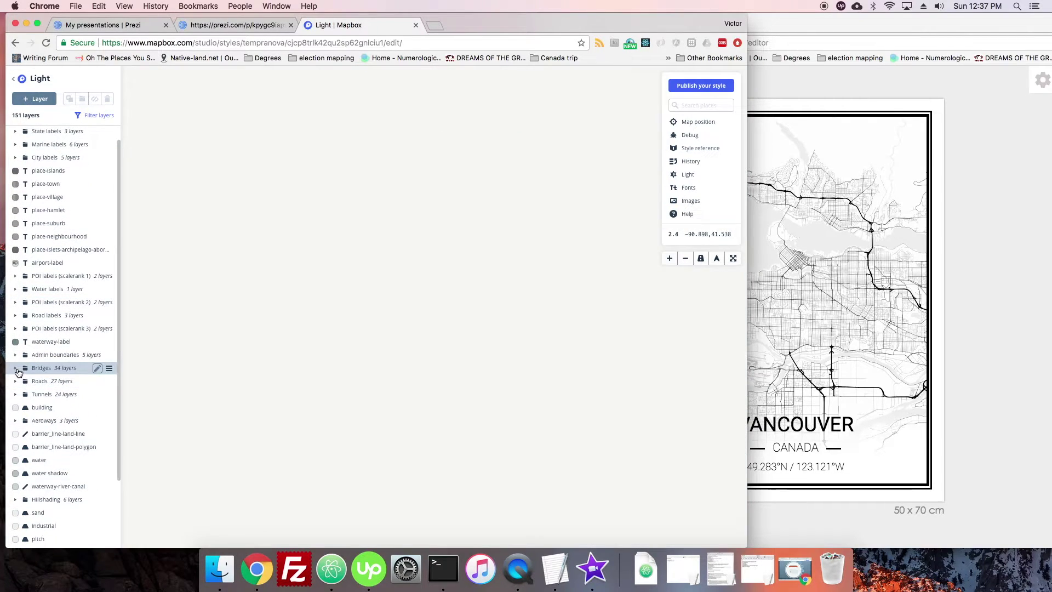
click(16, 368)
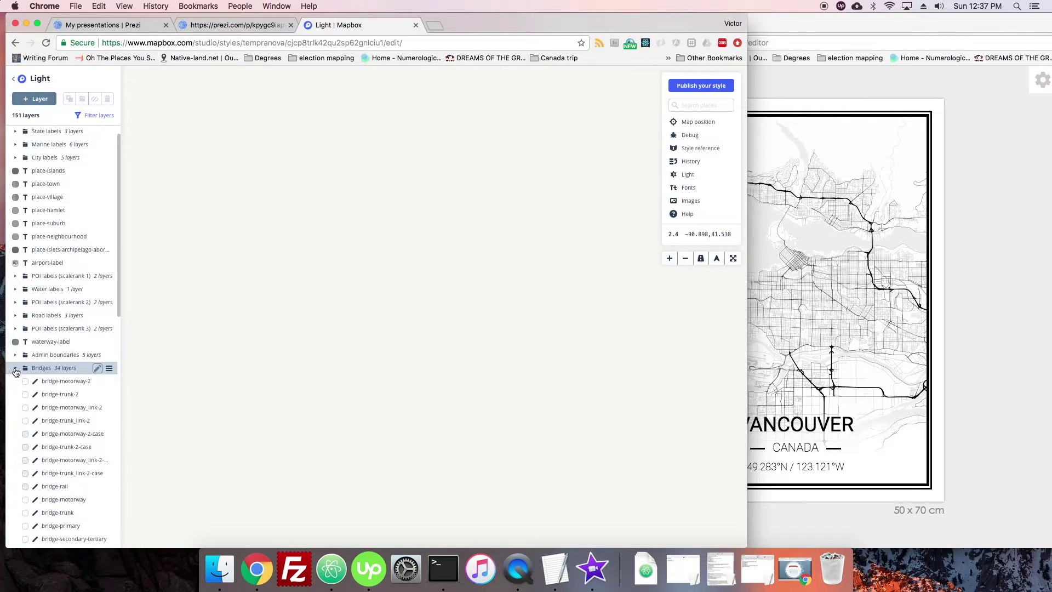
click(16, 368)
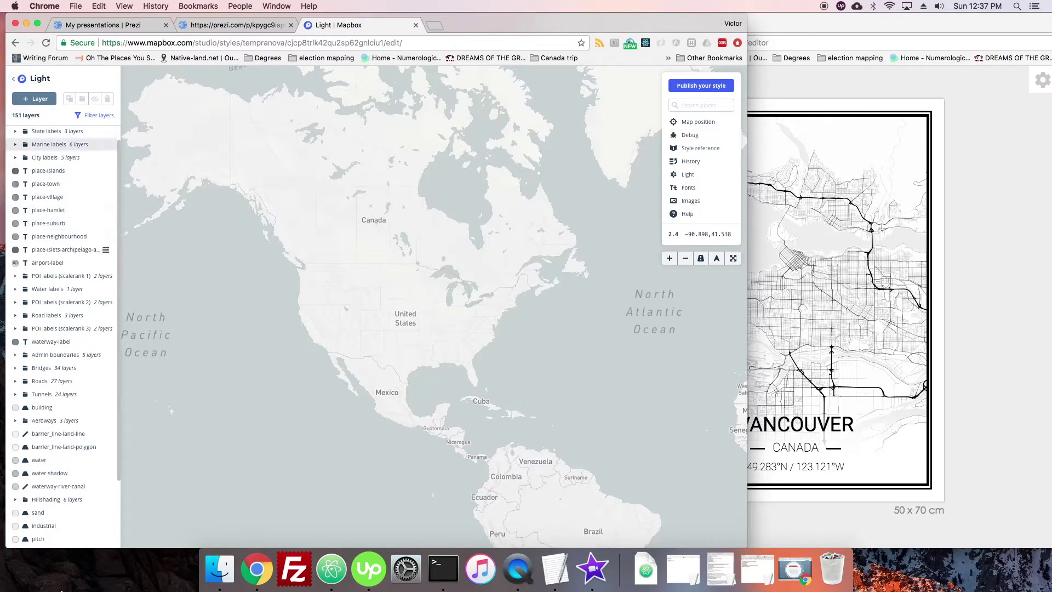
scroll(65, 193, up, 1)
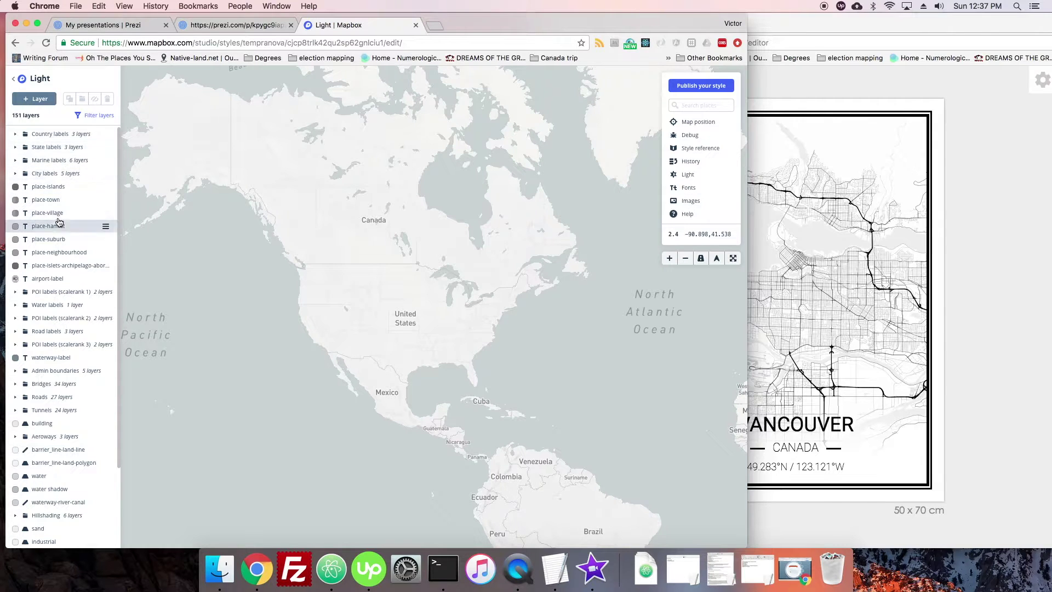
- Inspect the style properties of the place-village, place-town, place-neighbourhood, Water labels, waterway-label, Tunnels and building layers
click(40, 213)
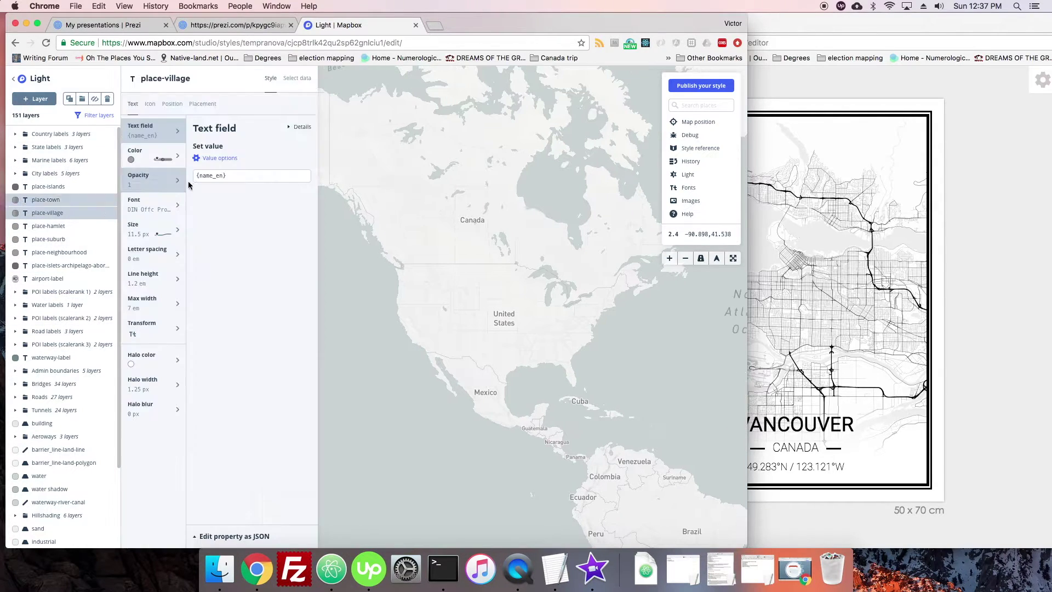
click(77, 200)
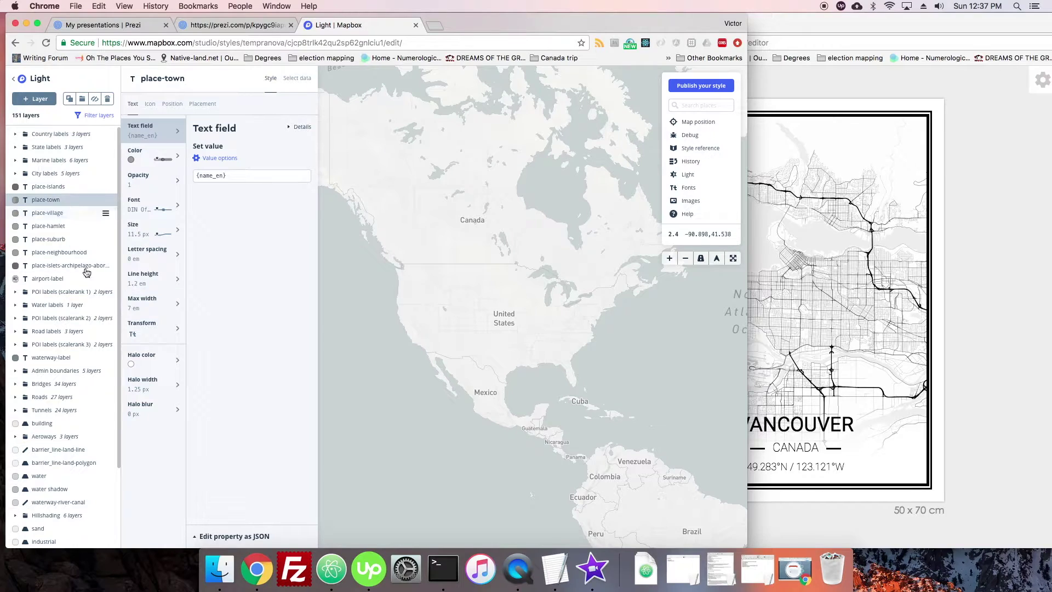
click(82, 252)
click(78, 305)
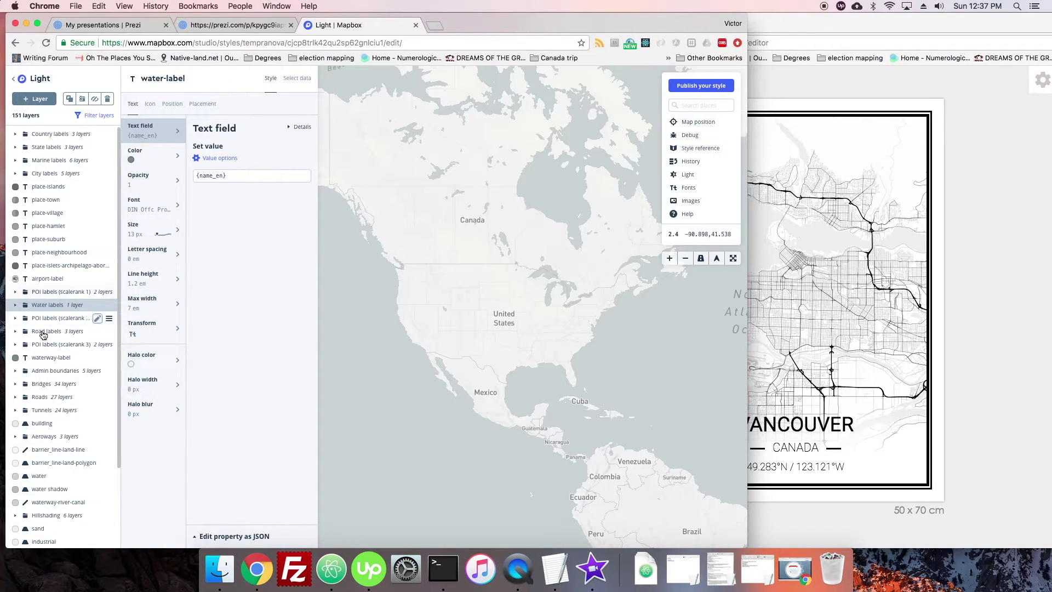
click(48, 357)
click(49, 410)
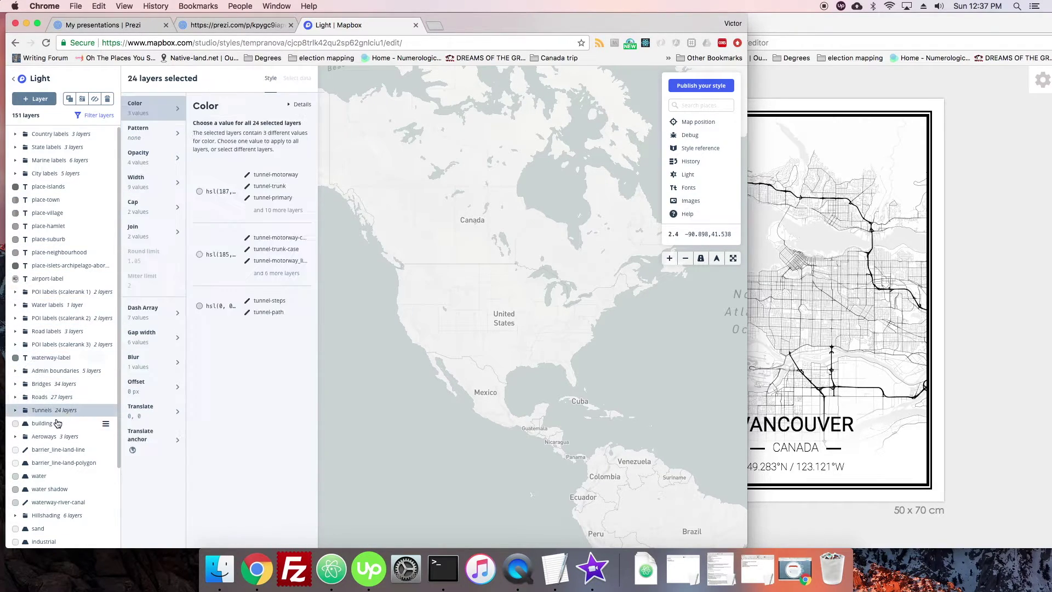
click(42, 424)
click(356, 237)
drag(406, 281, 357, 283)
click(50, 430)
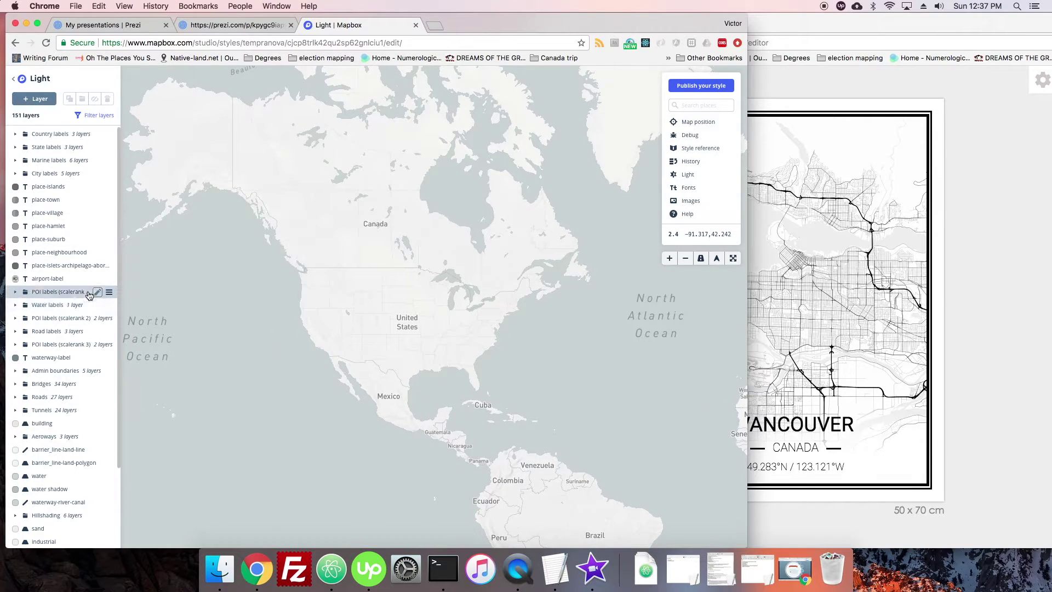
- Inspect the text style properties of the Country labels group and the place-islands and place-village layers
click(35, 136)
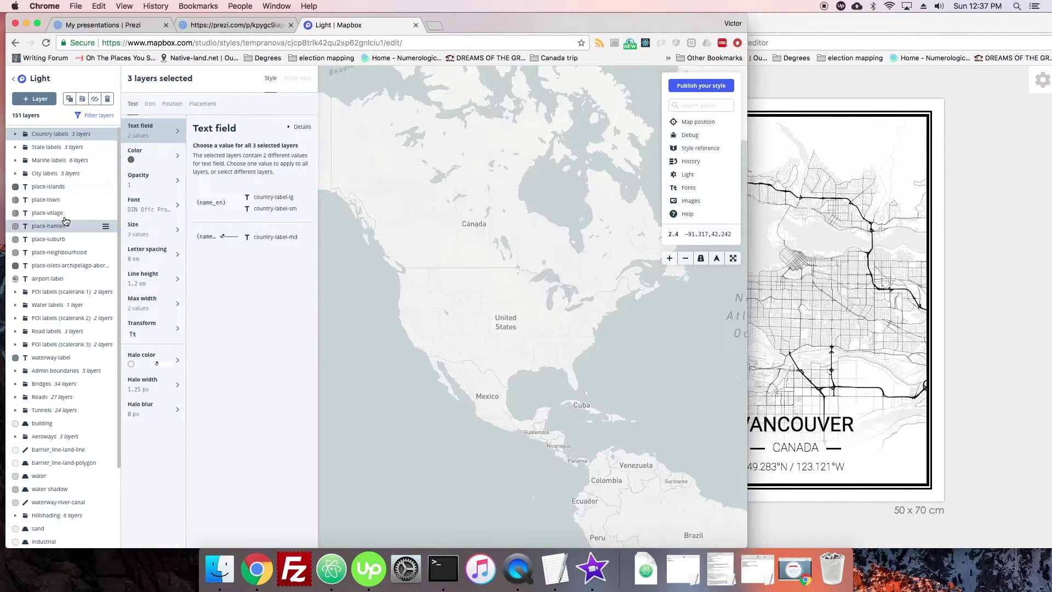
click(47, 186)
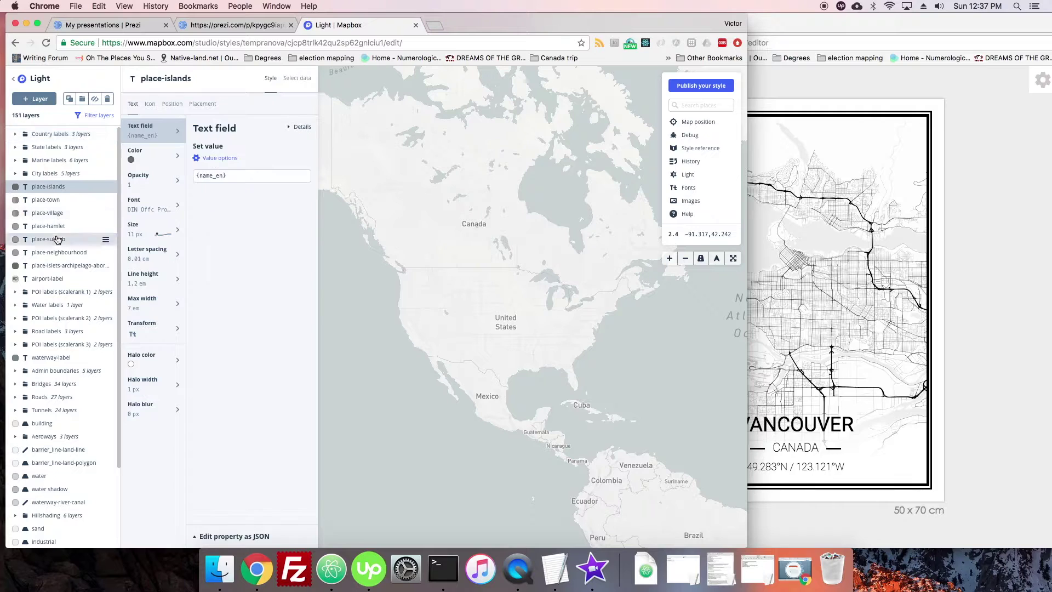
click(48, 213)
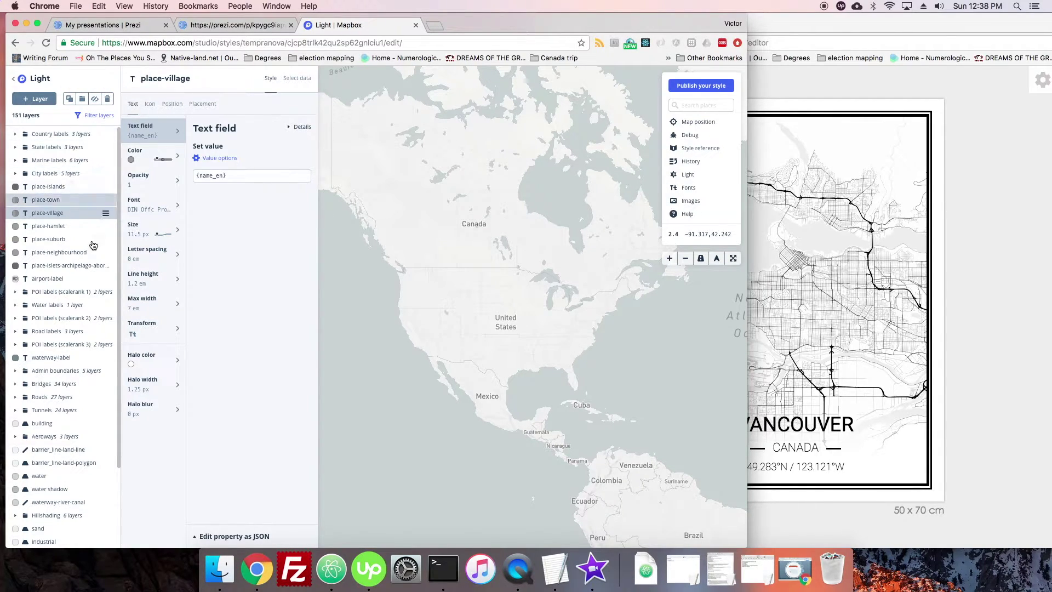
- Expand the Country labels group and try hiding all three of its layers, restoring their visibility after checking the map
click(60, 138)
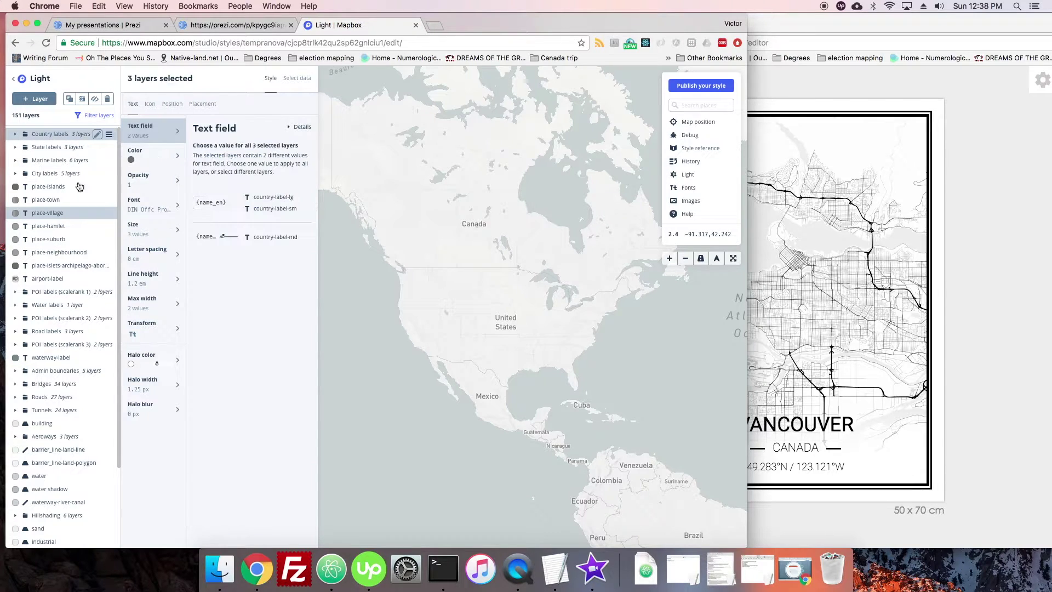
click(15, 134)
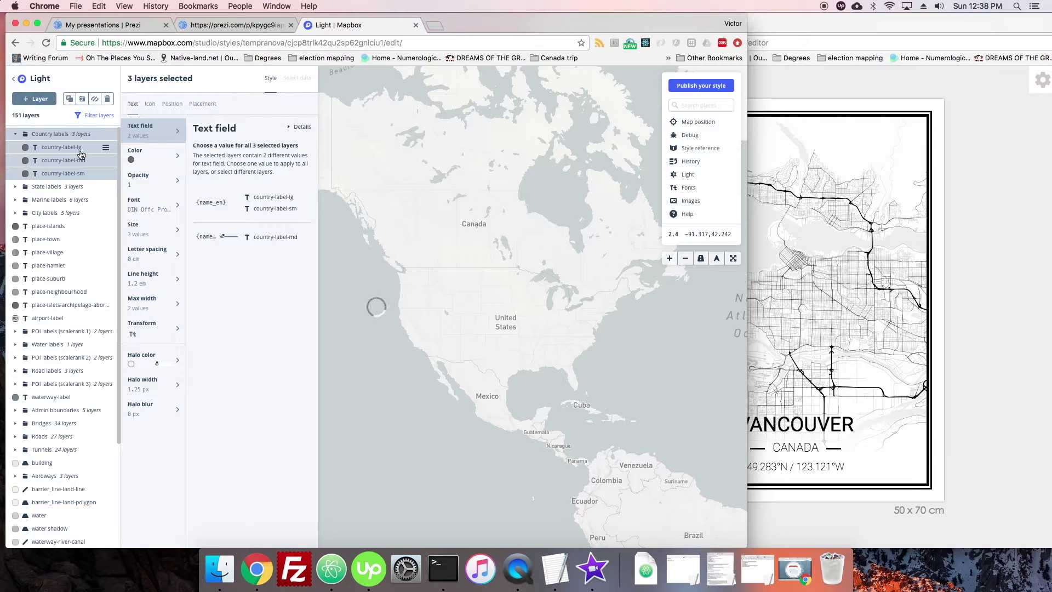
drag(542, 394, 486, 350)
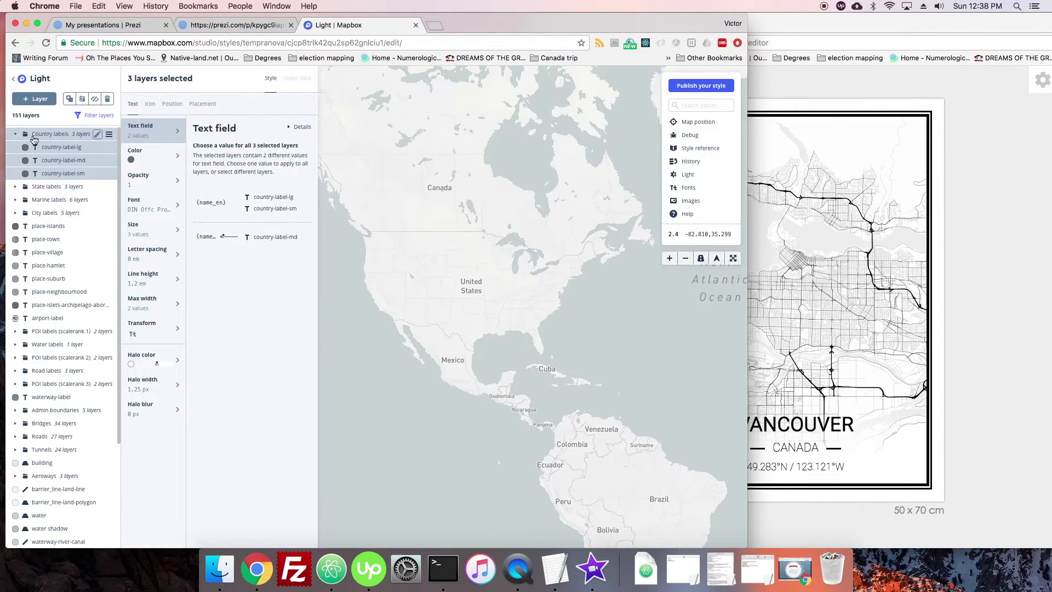
click(98, 101)
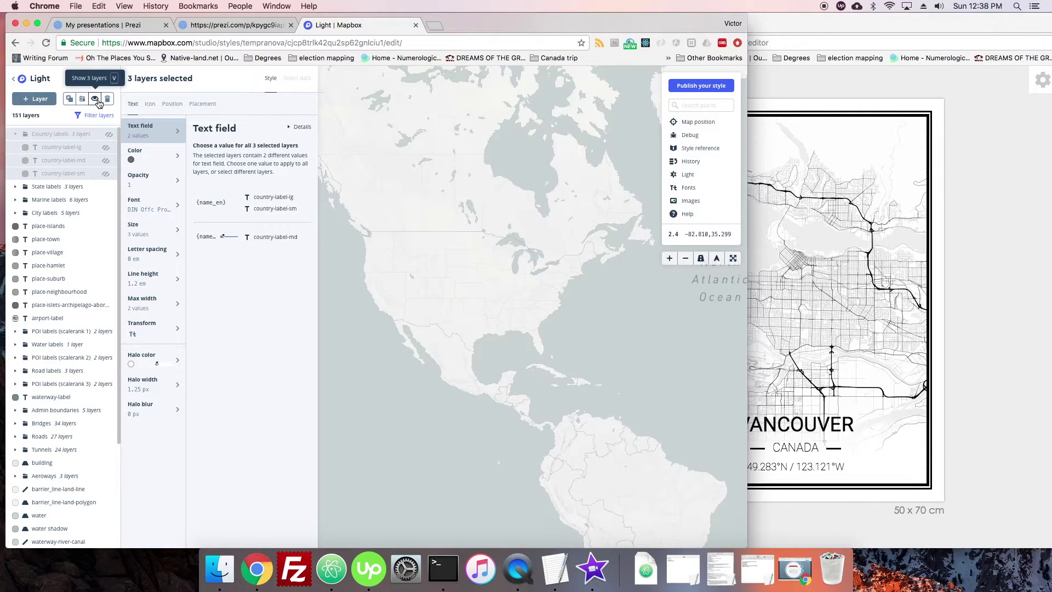
click(98, 101)
- Try hiding only the country-label-lg layer and make it visible again
click(82, 146)
click(94, 101)
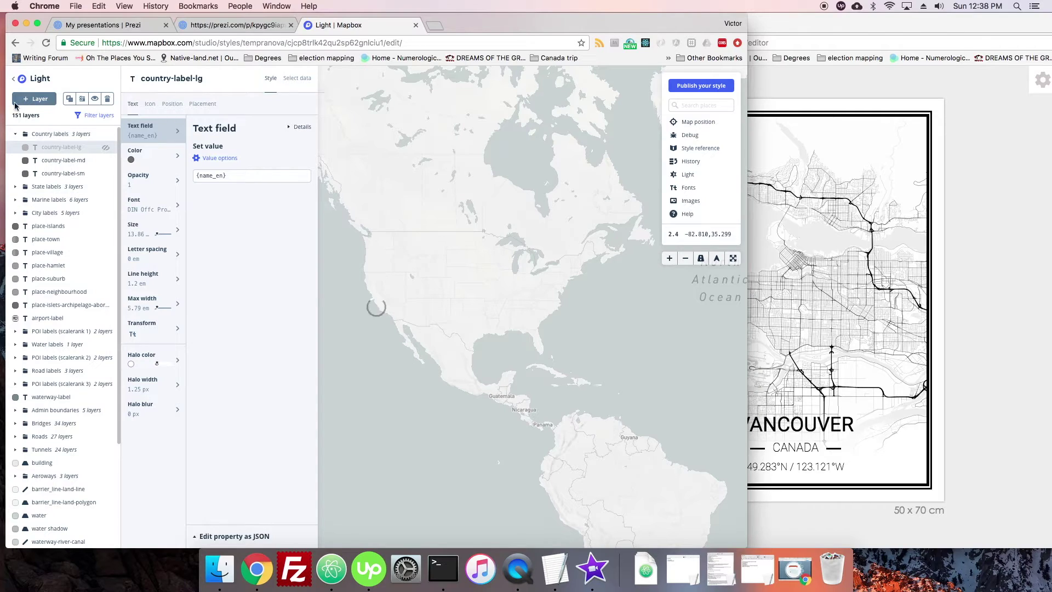
click(94, 98)
- Hide the whole Country labels group, collapse it and clear the layer selection
click(82, 134)
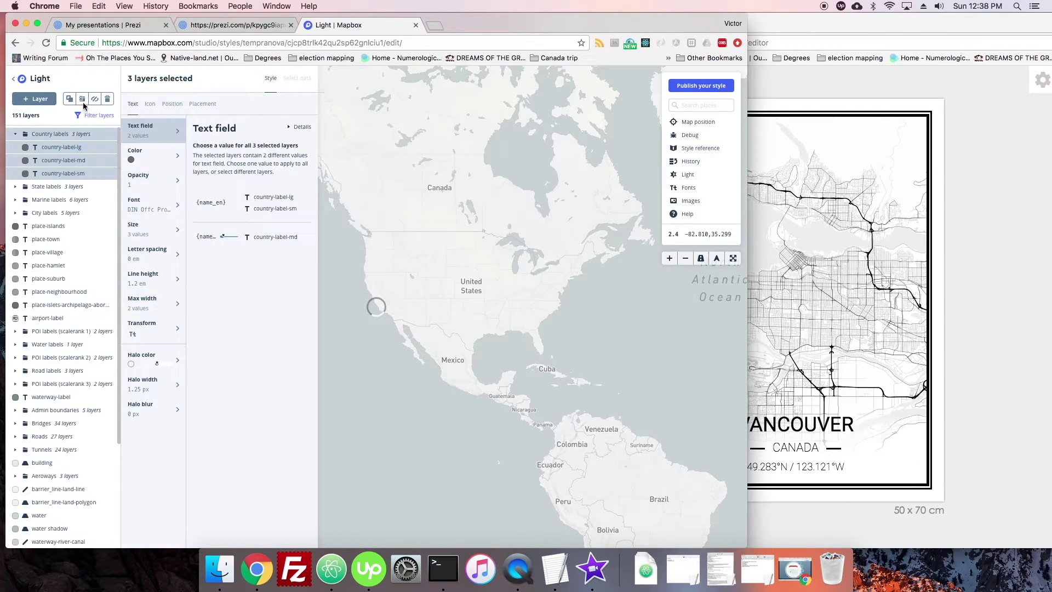
click(94, 99)
click(15, 134)
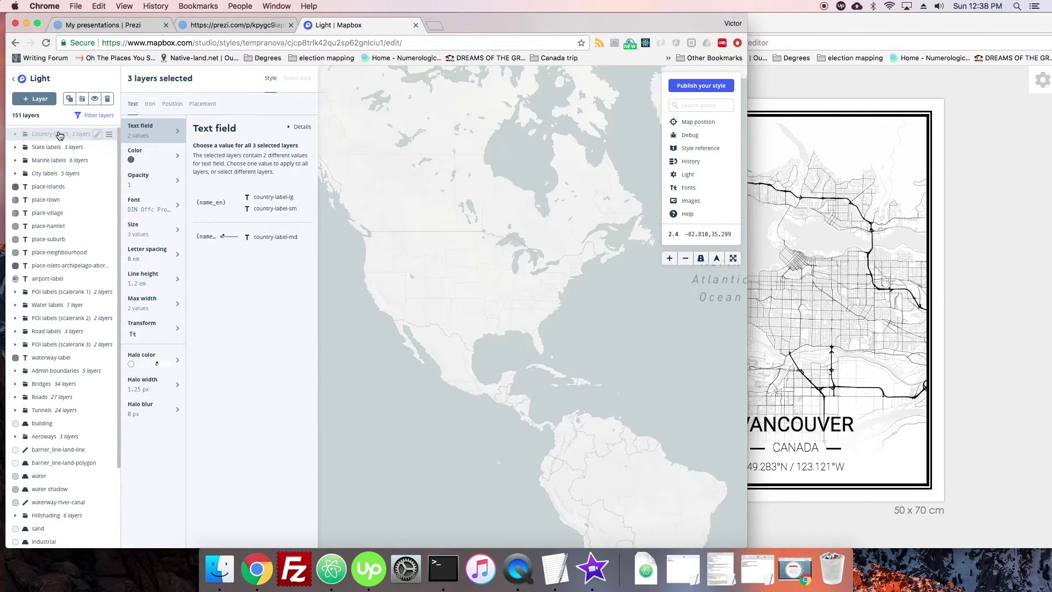
click(16, 135)
click(16, 135)
click(446, 266)
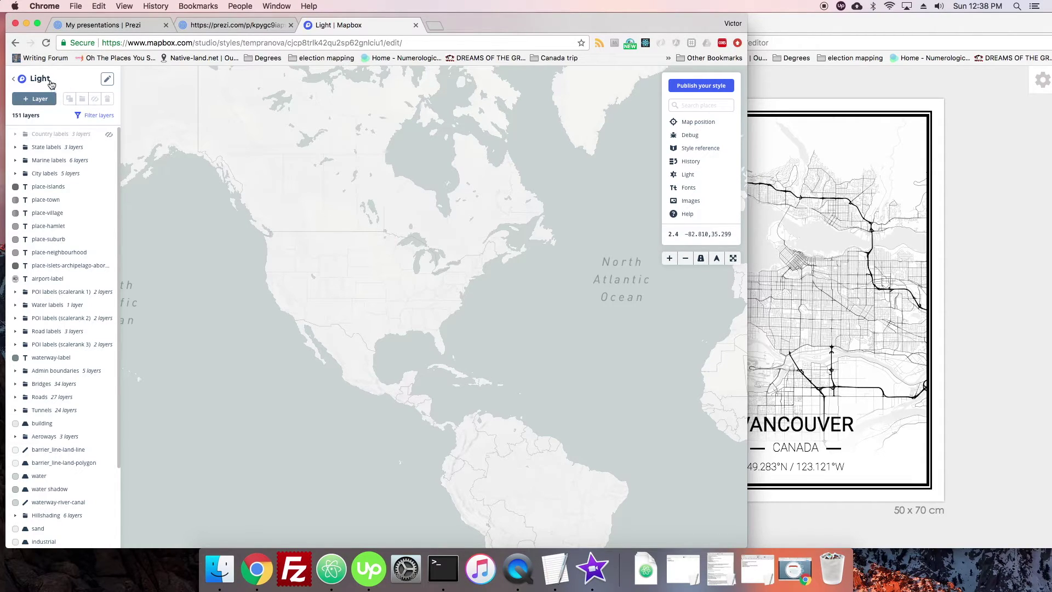
- Rename the style as Mapbox Course map
click(65, 91)
click(107, 82)
click(109, 79)
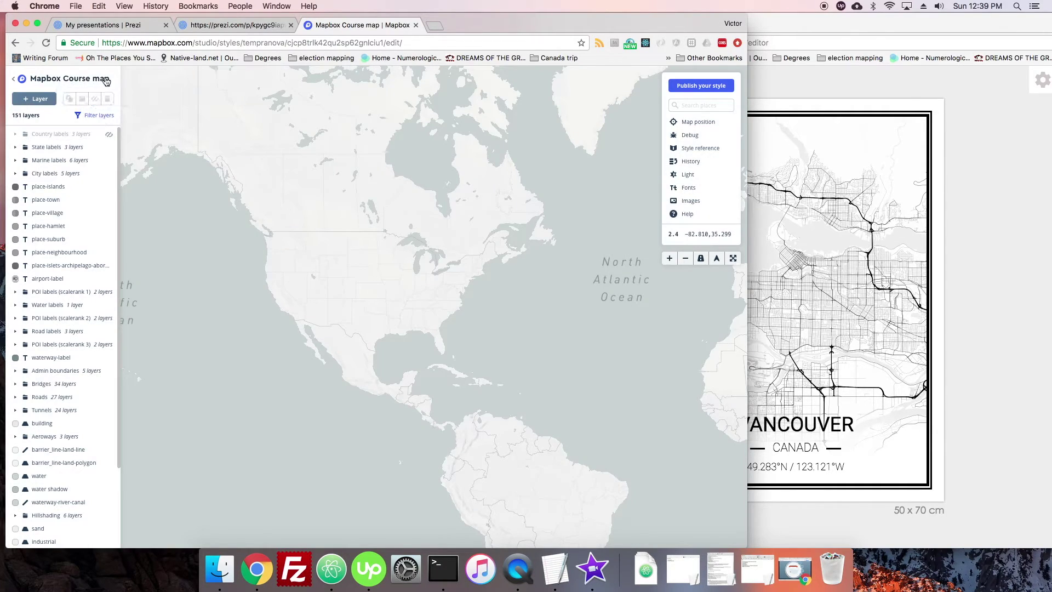
- Examine how the zoom level and centre coordinates respond to zooming and moving the map of North America
drag(369, 170, 373, 189)
scroll(342, 252, up, 10)
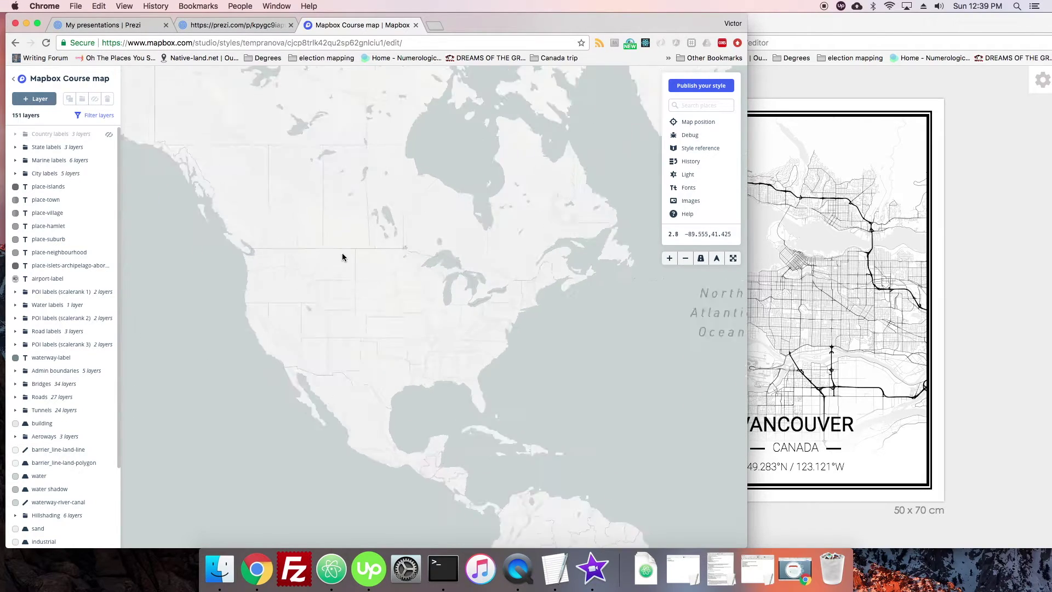
scroll(336, 261, down, 6)
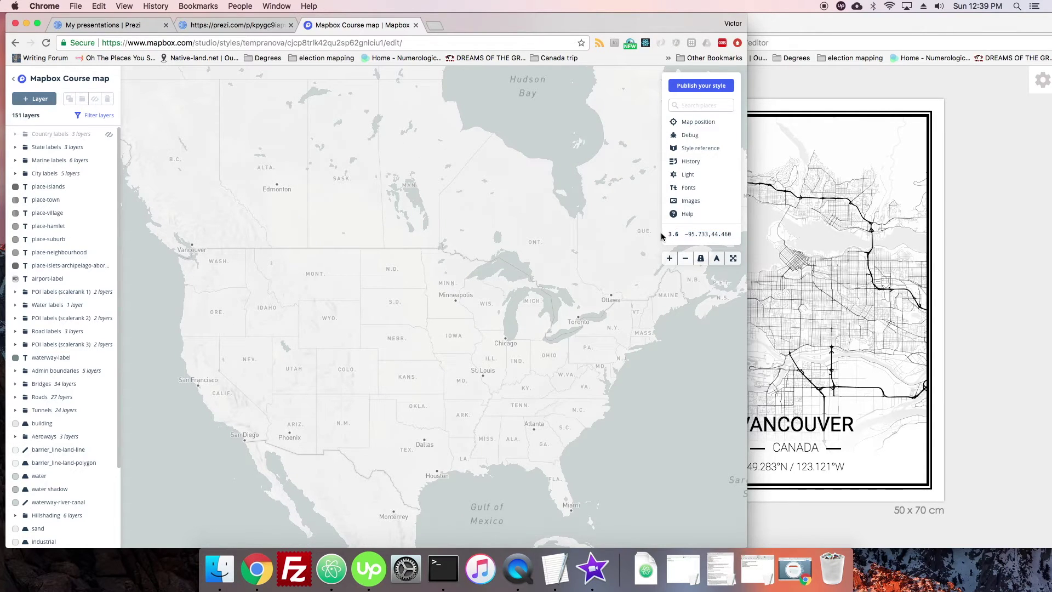
scroll(357, 283, down, 6)
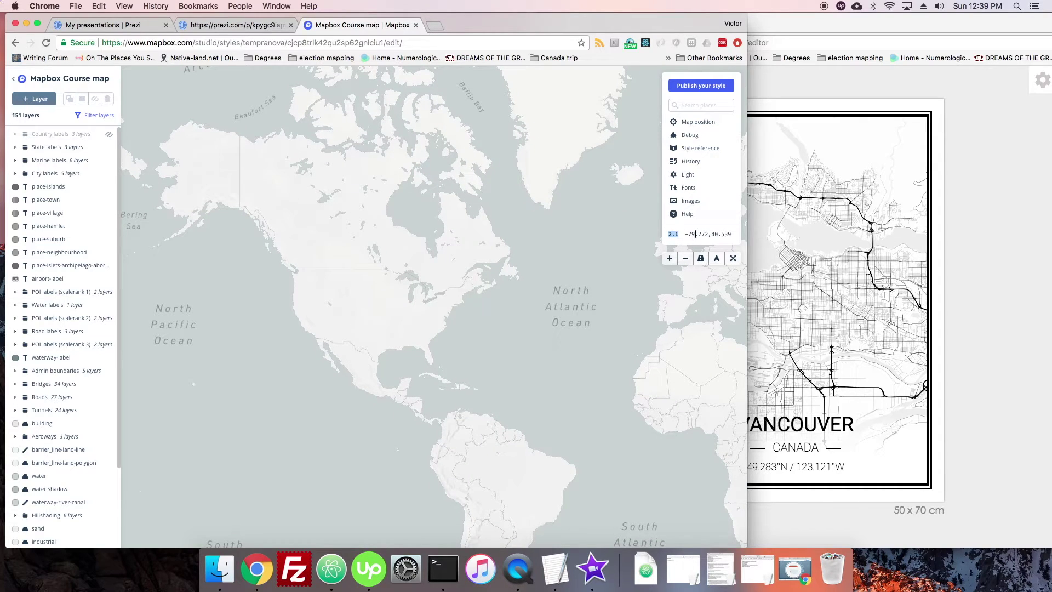
scroll(444, 267, up, 2)
drag(439, 268, 381, 268)
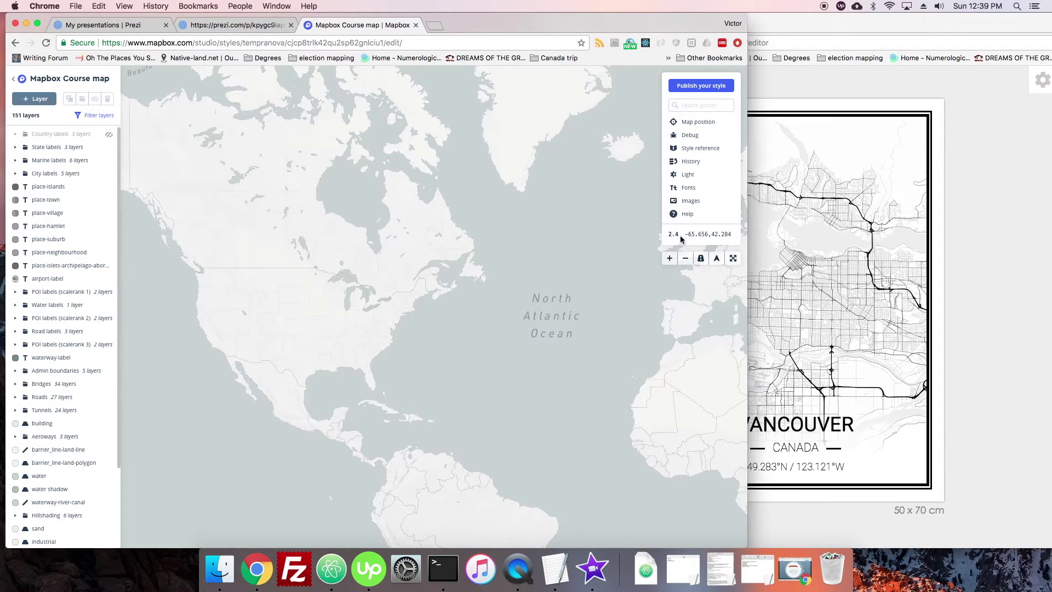
drag(329, 294, 417, 297)
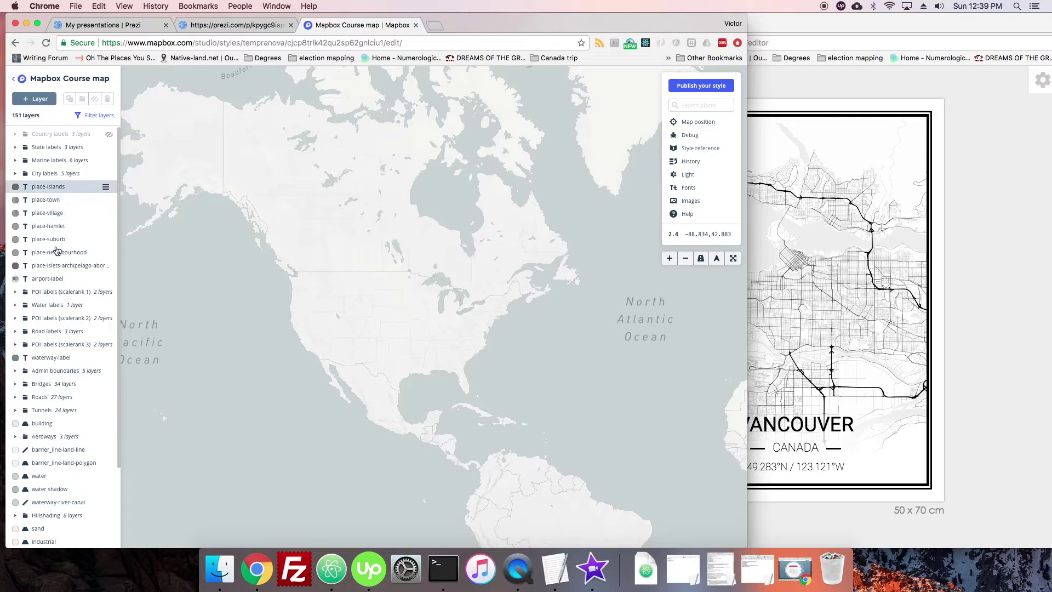
- Compare the state and city labels of western North America at several zoom levels
scroll(277, 310, up, 7)
scroll(361, 314, down, 6)
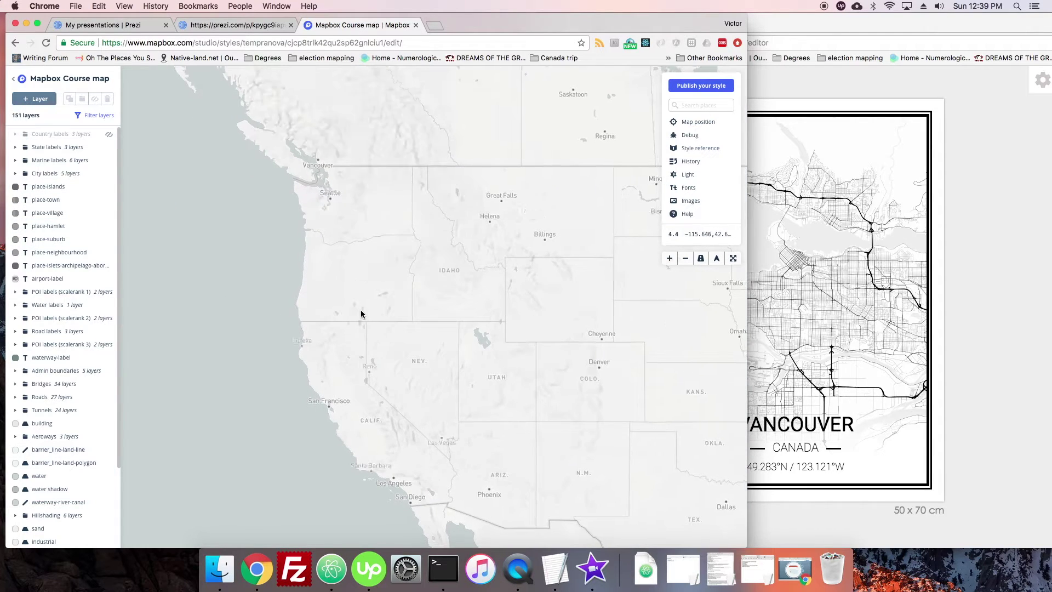
scroll(364, 312, up, 3)
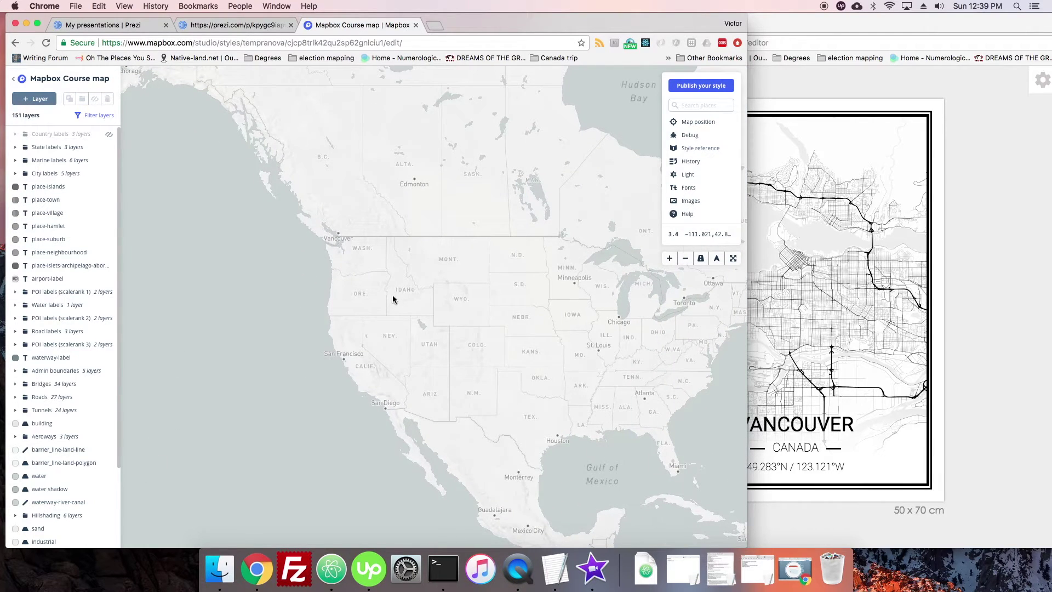
scroll(392, 295, down, 1)
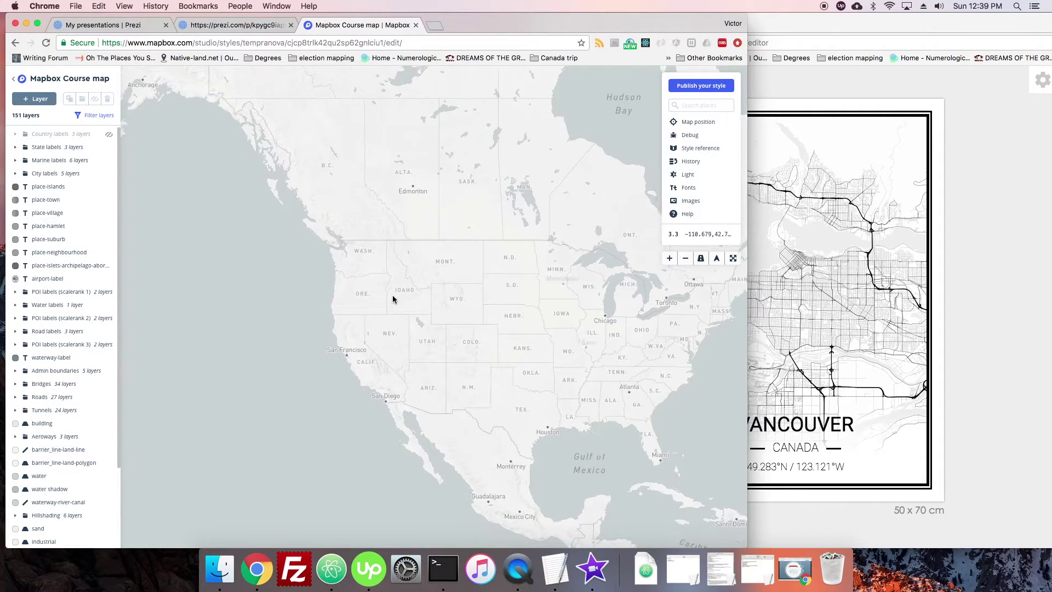
scroll(392, 295, down, 2)
scroll(393, 295, up, 1)
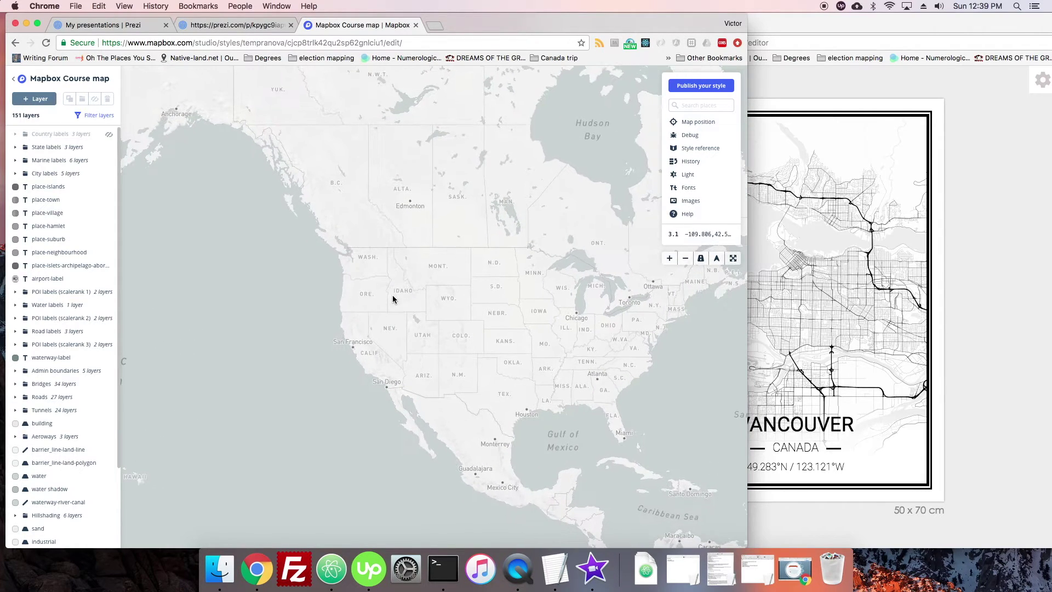
scroll(392, 298, up, 3)
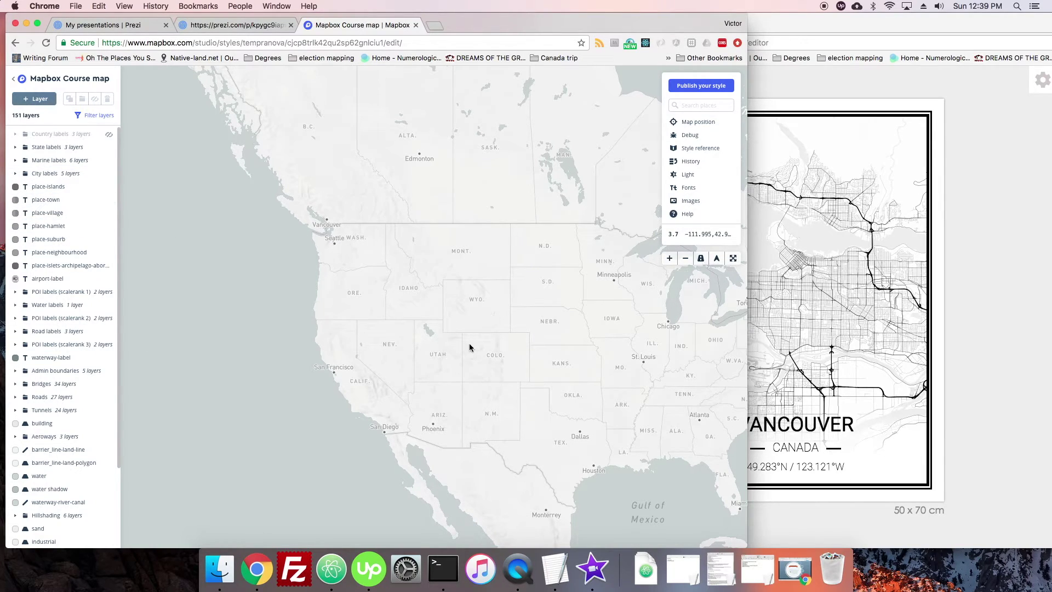
- Explore panning, rotating and tilting the map over the western United States at different zoom levels
drag(470, 347, 411, 255)
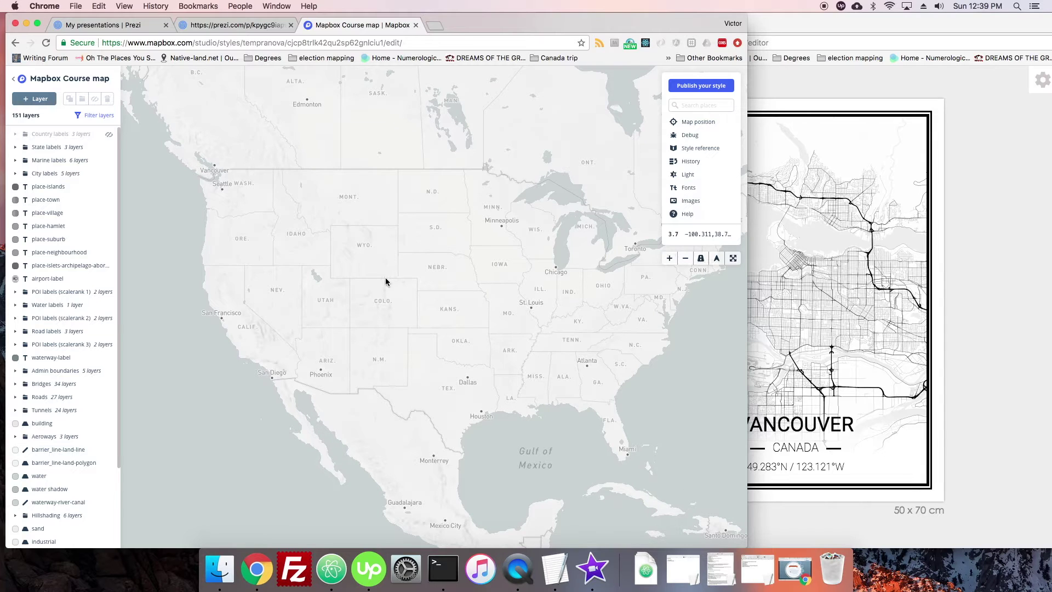
drag(387, 287, 476, 306)
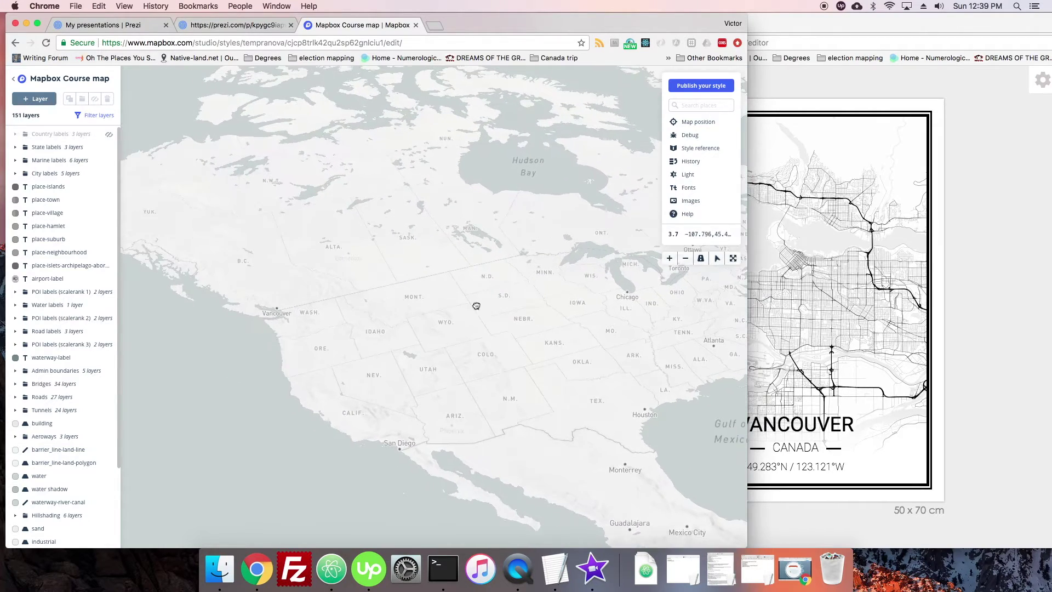
scroll(442, 373, up, 5)
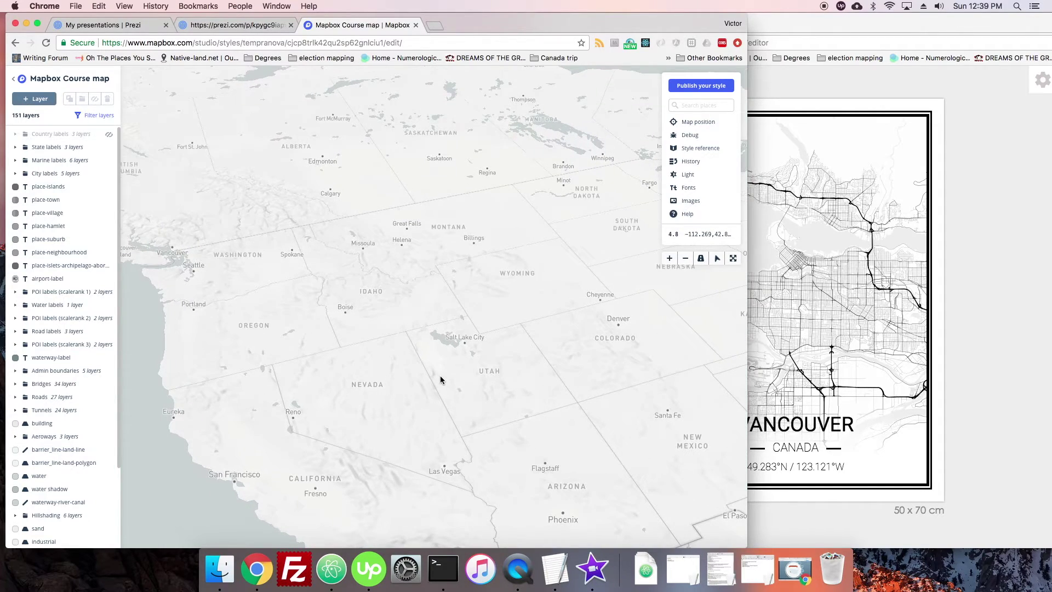
scroll(441, 379, up, 5)
drag(396, 213, 524, 206)
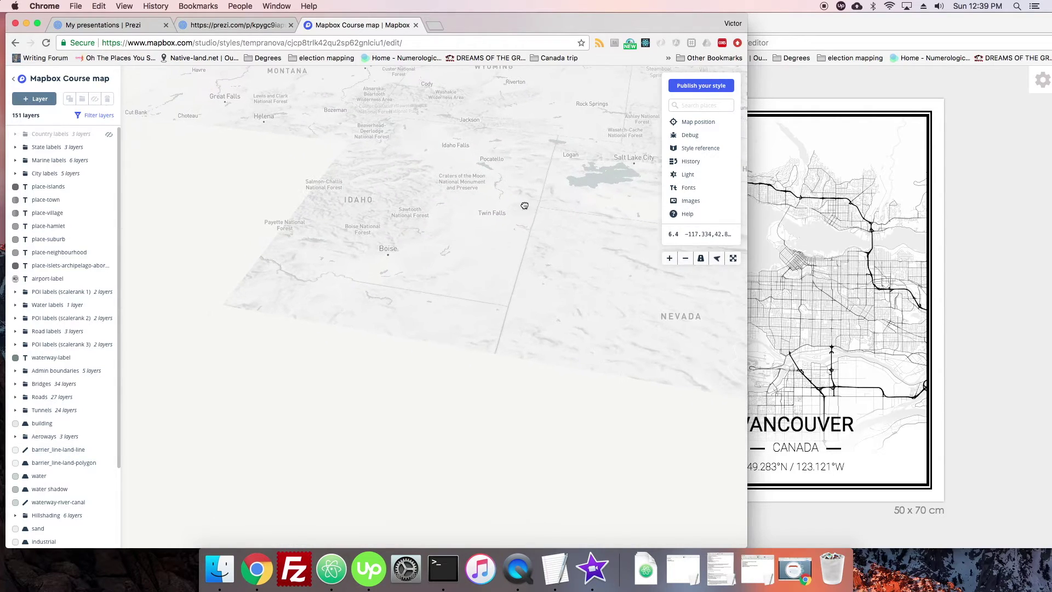
drag(494, 314, 438, 305)
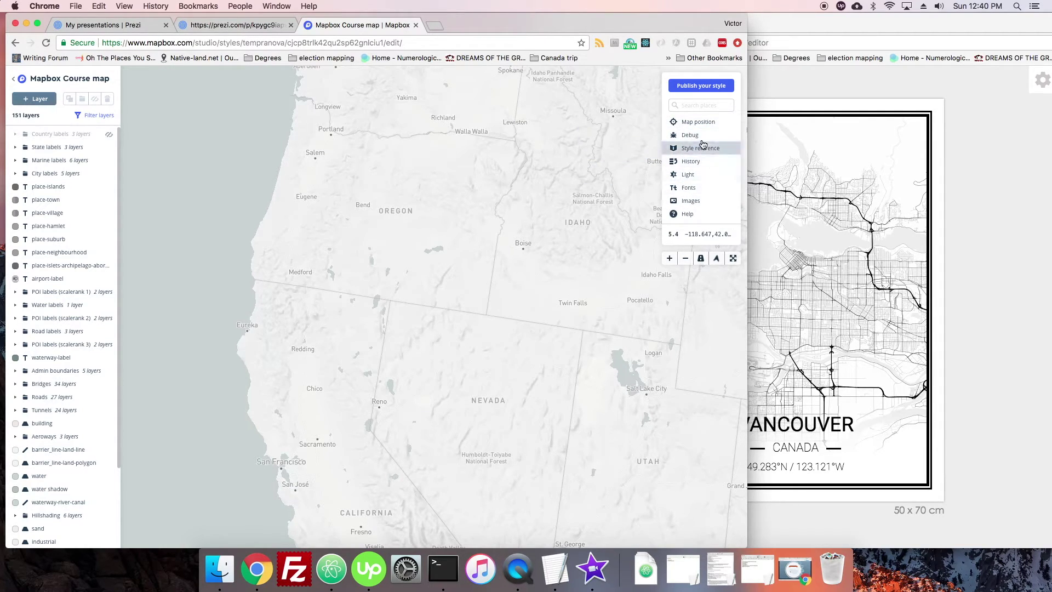
- Review the map position settings for zoom, bearing, pitch, longitude, latitude and default position, and close them
drag(553, 170, 404, 188)
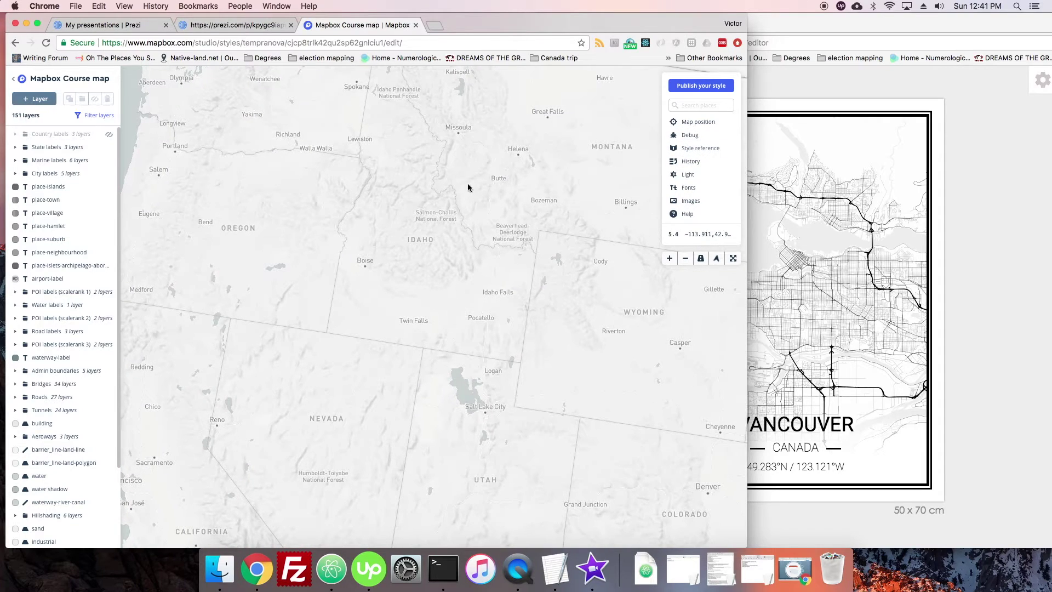
click(709, 127)
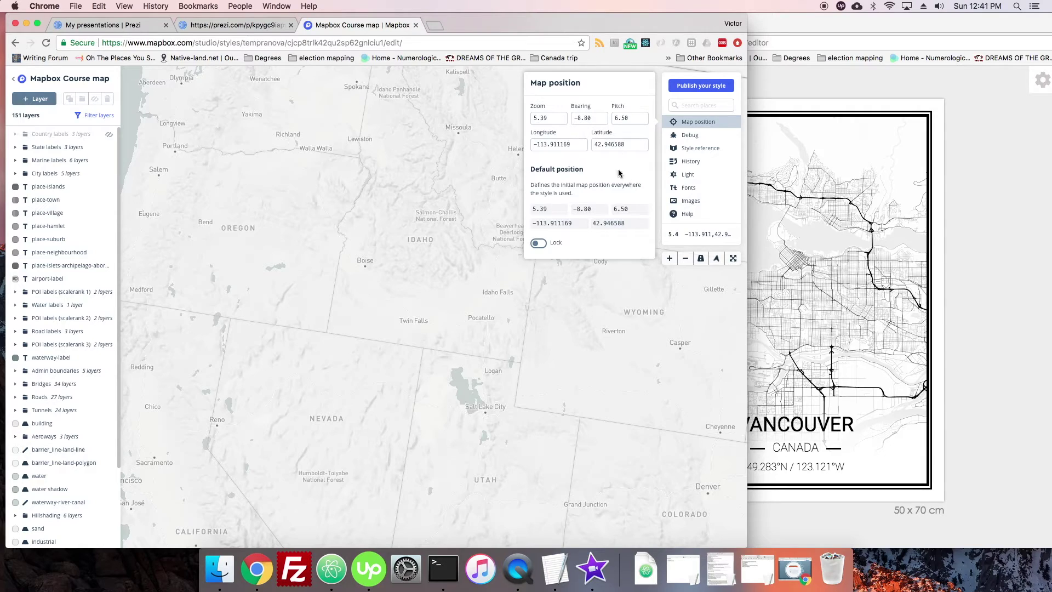
click(699, 124)
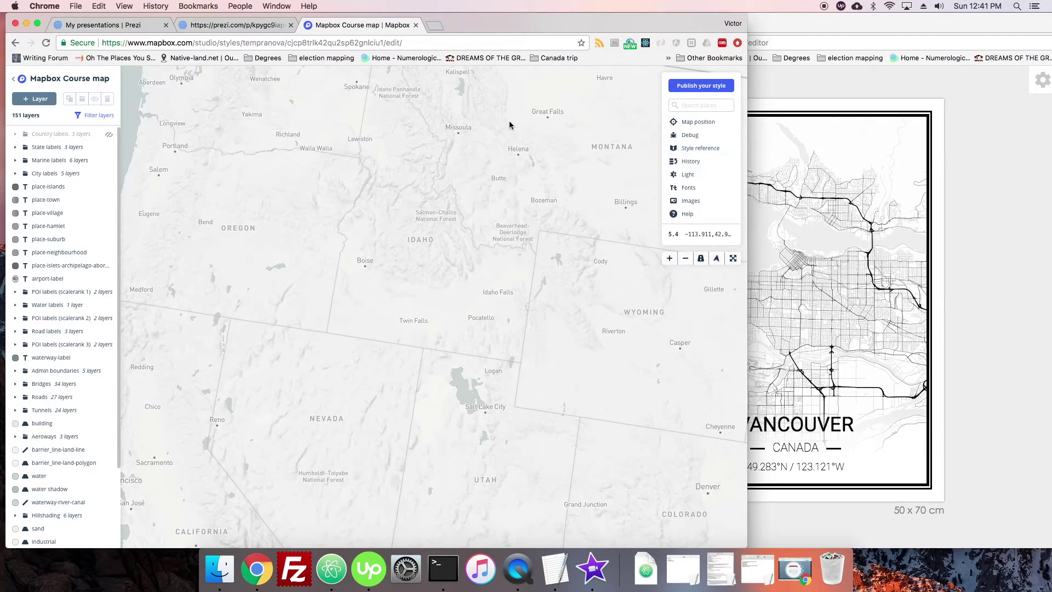
- Move the map over Montana and Wyoming and open the style's edit history
drag(557, 151, 407, 172)
drag(482, 169, 433, 216)
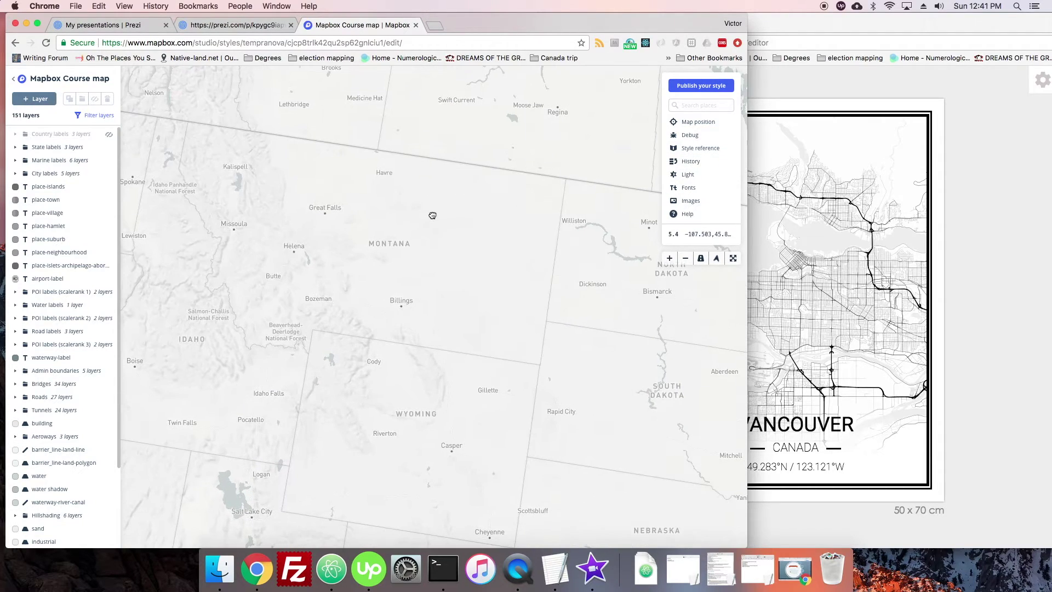
scroll(463, 221, down, 2)
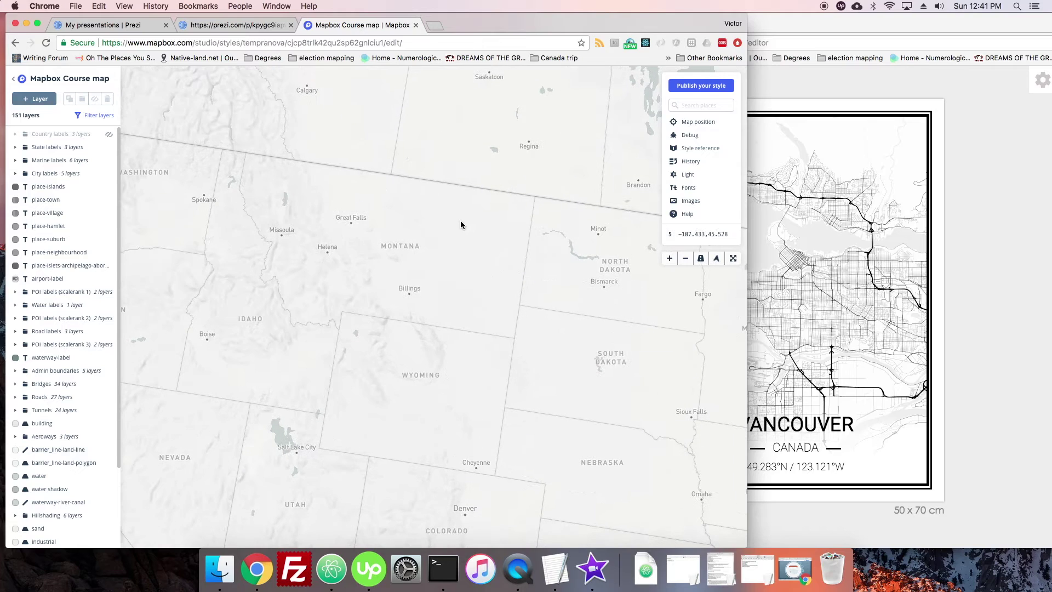
drag(479, 219, 469, 234)
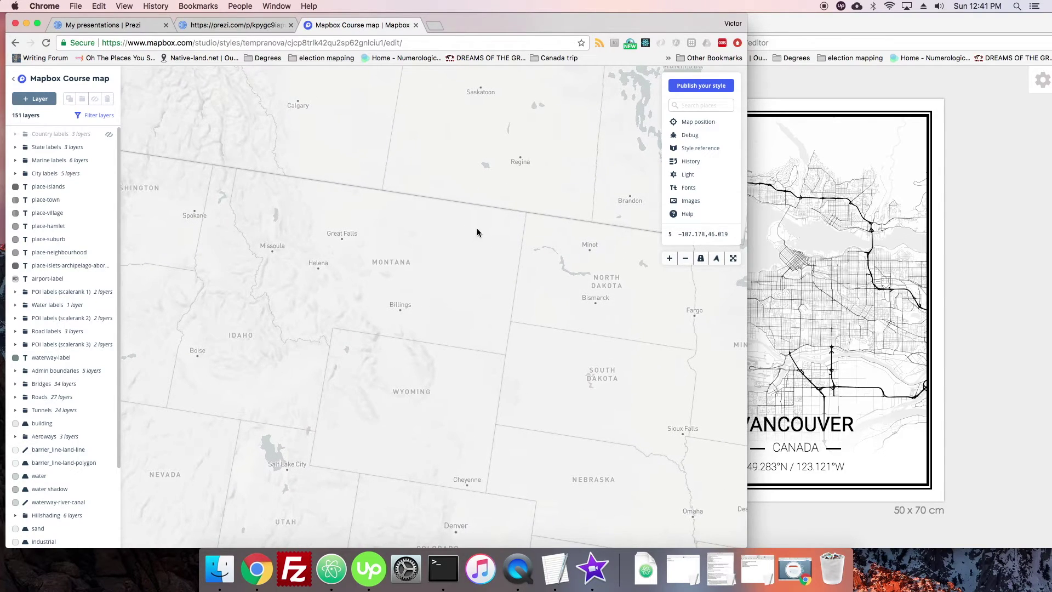
click(685, 164)
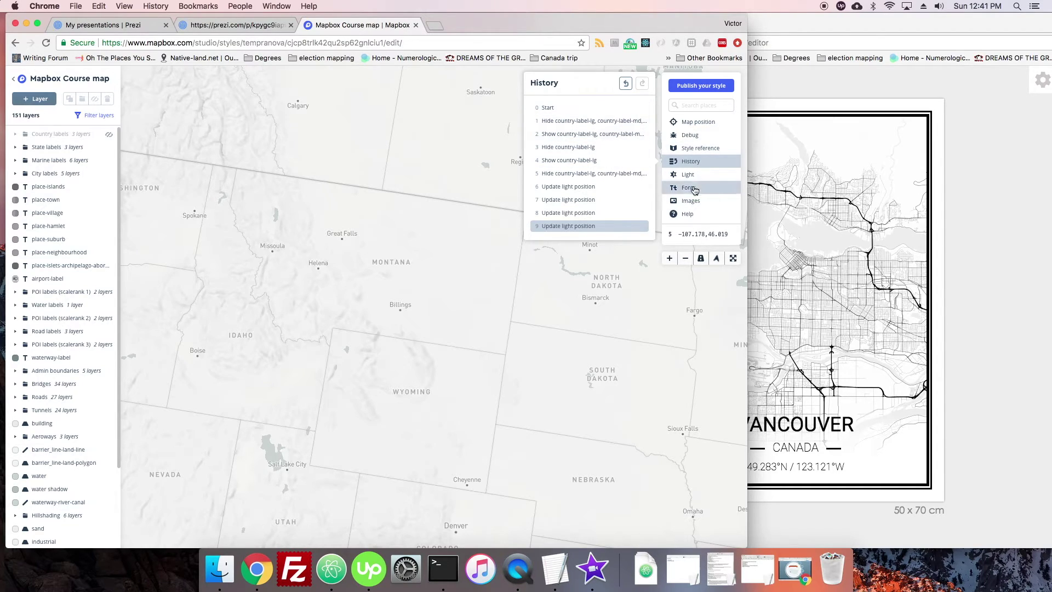
- Close the edit history, review the style's image management options, and close them
click(640, 266)
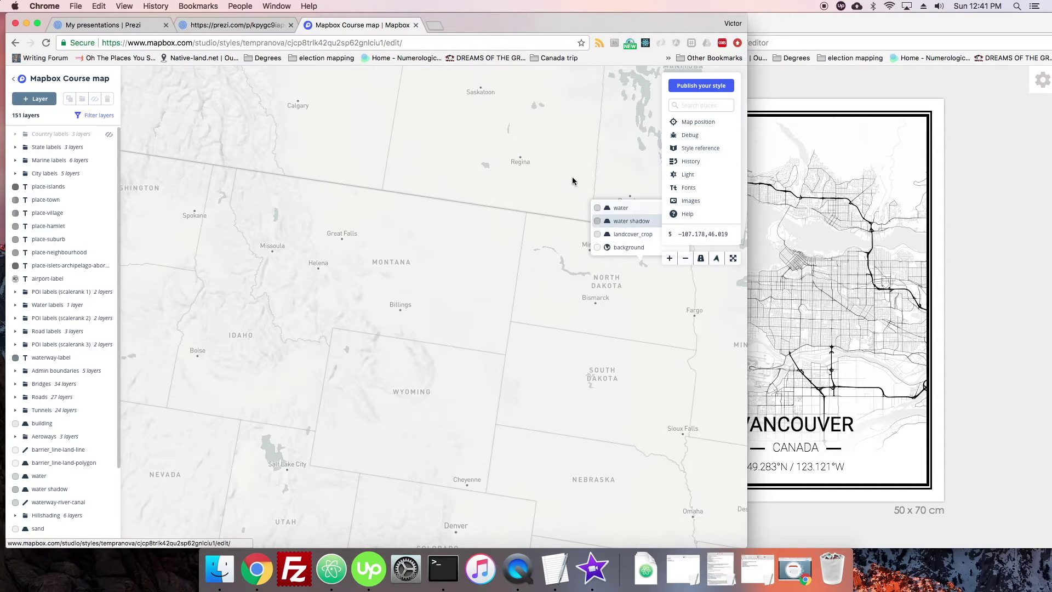
click(689, 201)
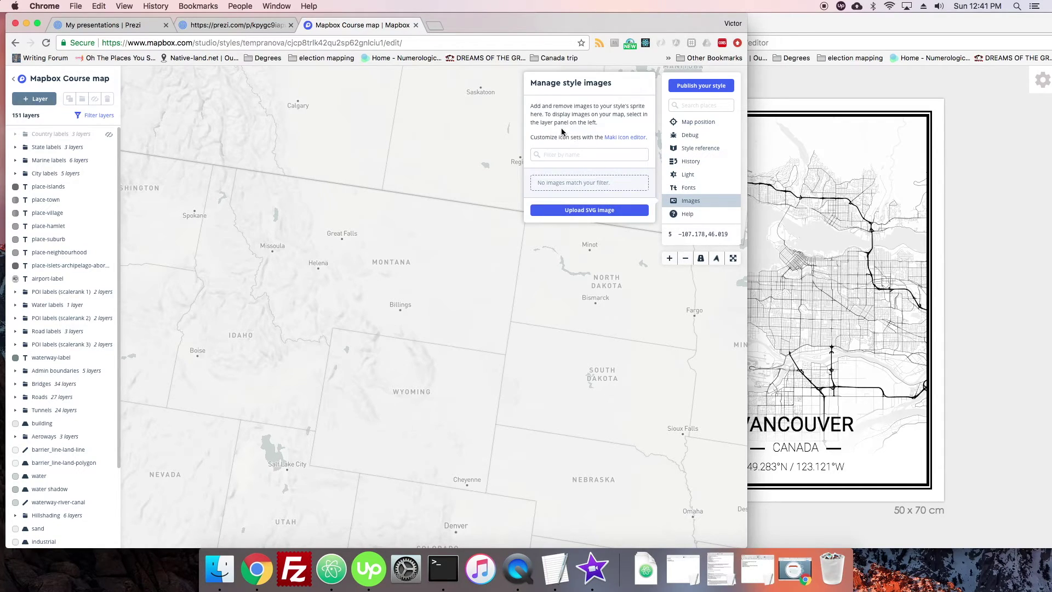
click(519, 255)
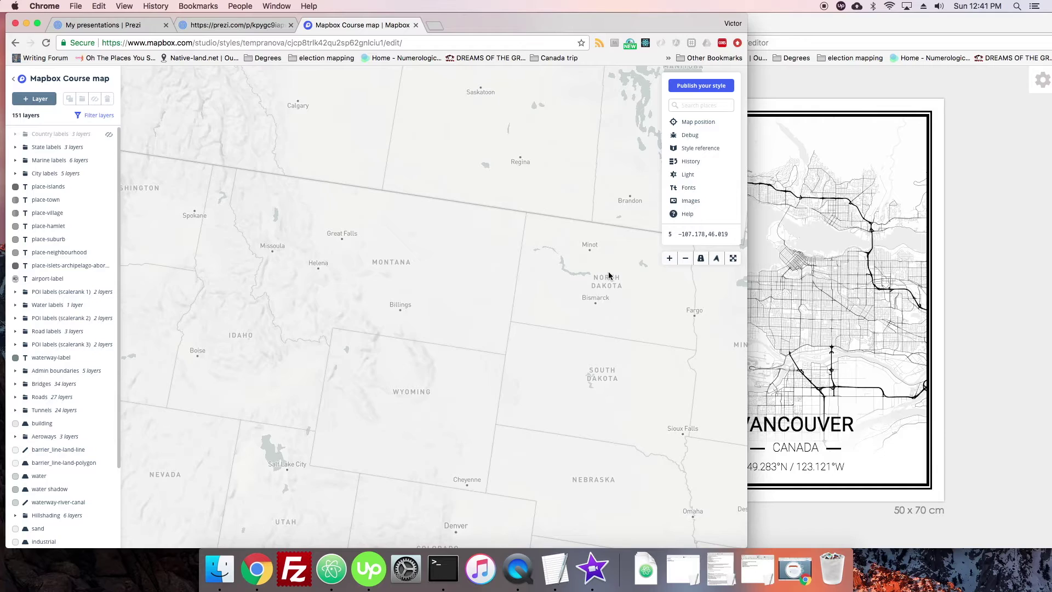
- Bring the Vancouver region into view and compare it with the Vancouver poster in the Mapify window
scroll(609, 276, down, 5)
mouse_move(626, 310)
mouse_down()
mouse_move(585, 301)
mouse_move(636, 313)
mouse_move(627, 296)
mouse_move(636, 237)
mouse_move(641, 310)
mouse_move(599, 266)
mouse_move(627, 289)
mouse_up()
mouse_move(483, 271)
mouse_down()
mouse_move(493, 275)
mouse_move(467, 271)
mouse_up()
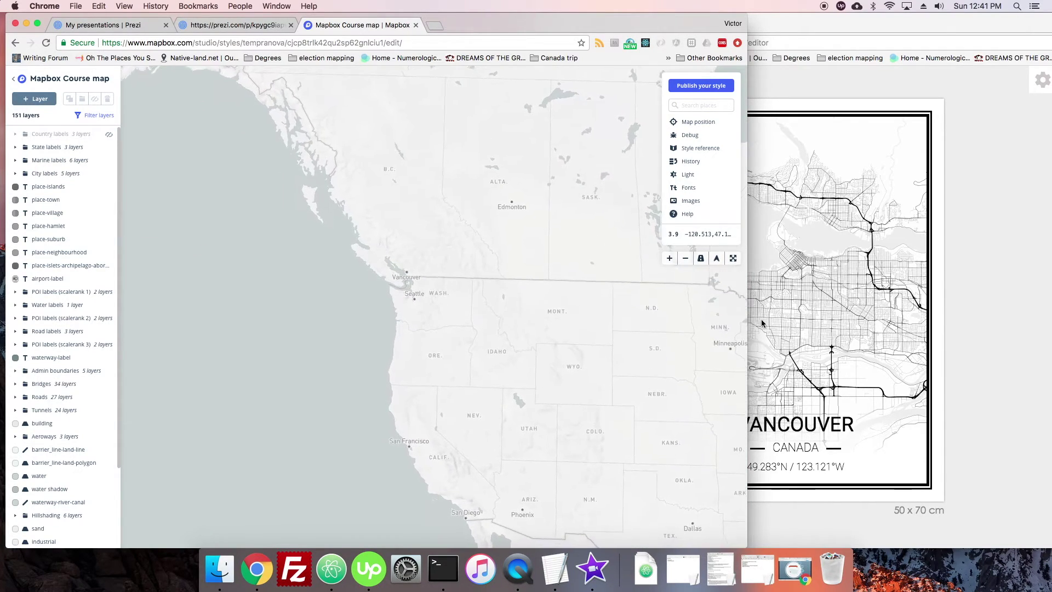
scroll(407, 274, up, 5)
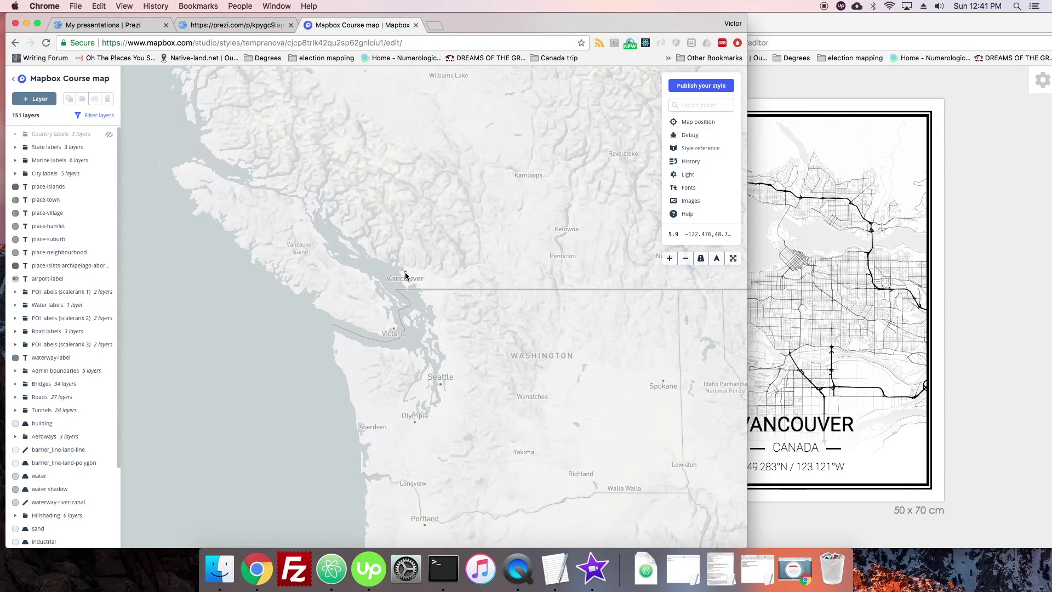
double_click(405, 276)
double_click(405, 276)
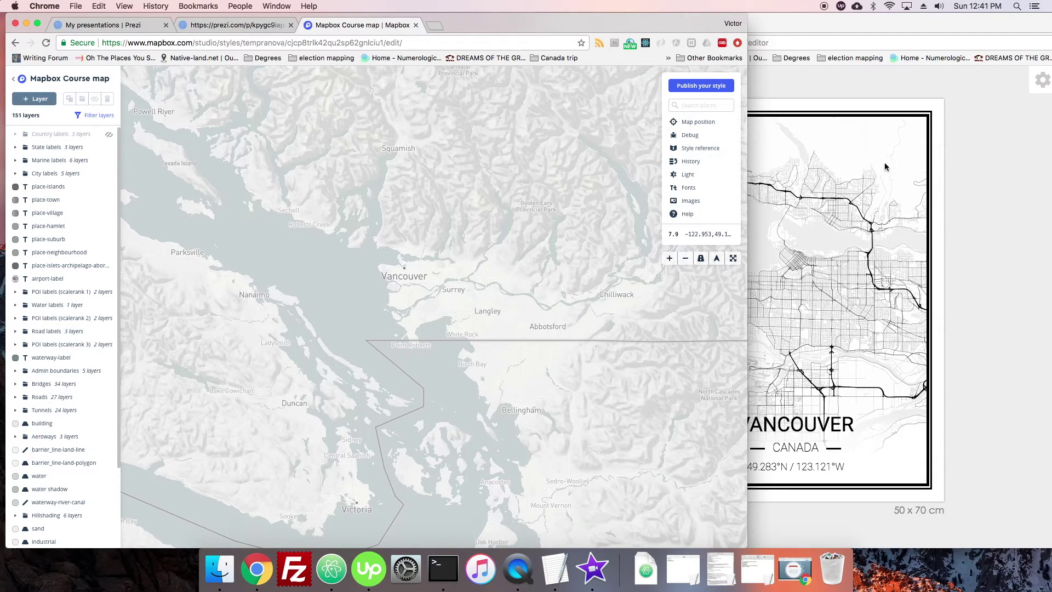
click(868, 149)
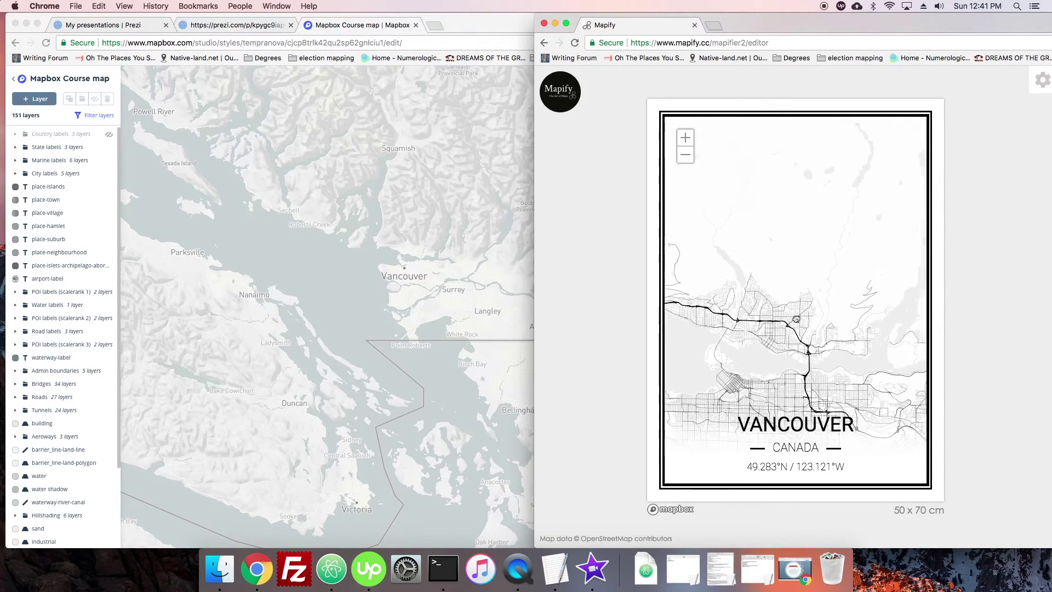
click(469, 328)
- Set the background layer's color to white, hsl(0, 0%, 100%)
scroll(66, 247, down, 5)
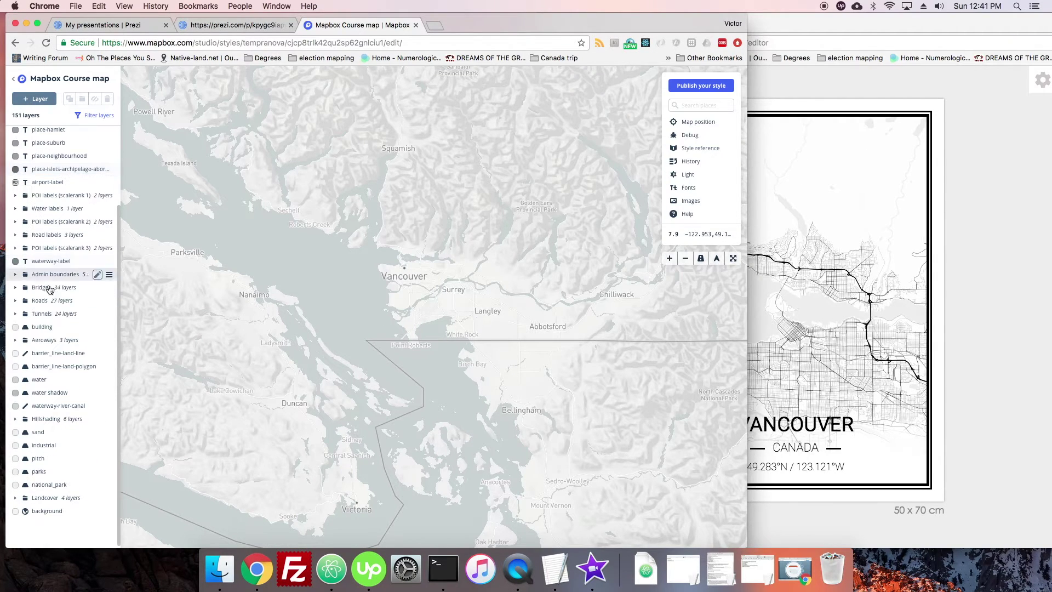
click(67, 510)
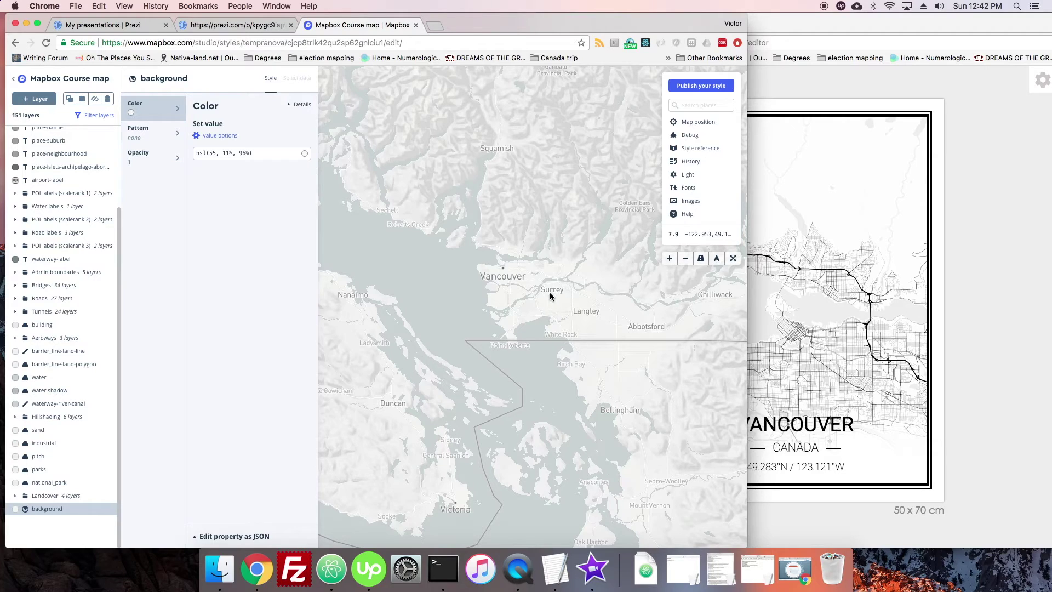
click(261, 154)
click(227, 191)
click(230, 154)
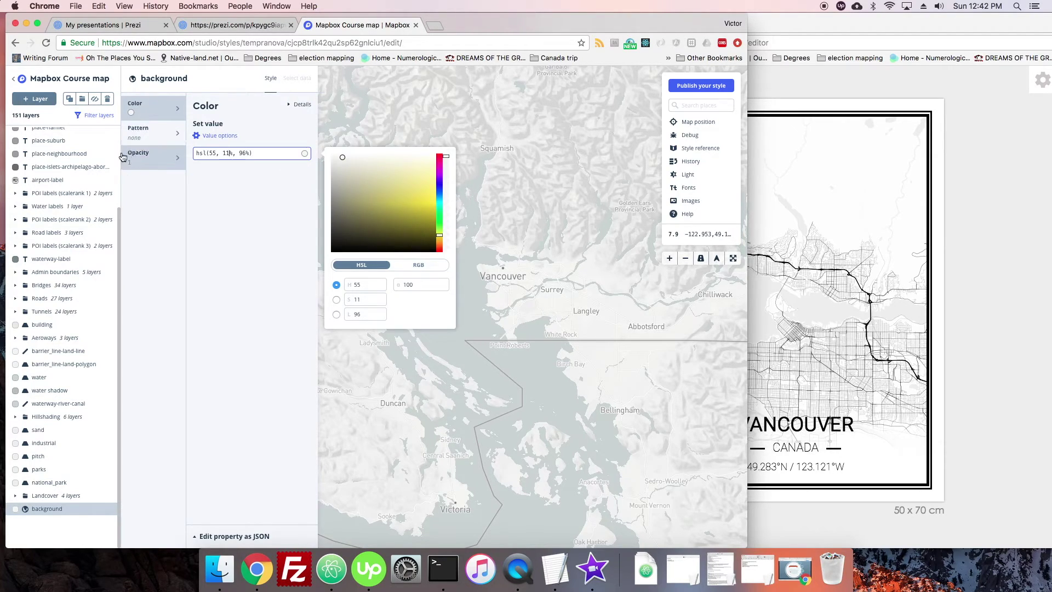
drag(348, 175, 324, 147)
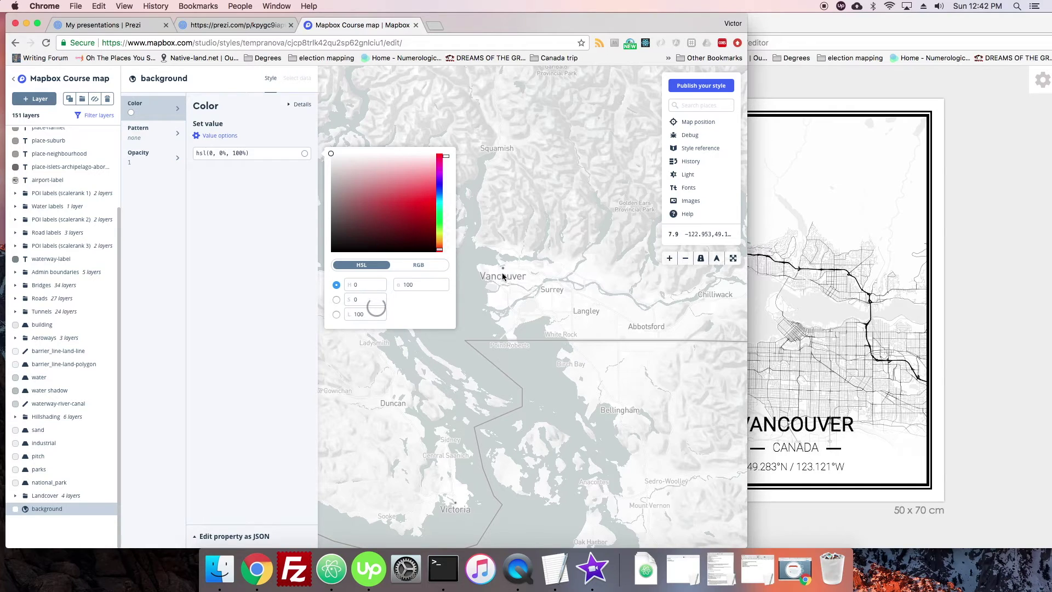
- Hide the four layers of the Landcover group, checking the effect on the map around Vancouver
scroll(503, 277, up, 5)
drag(507, 261, 503, 317)
scroll(503, 318, up, 3)
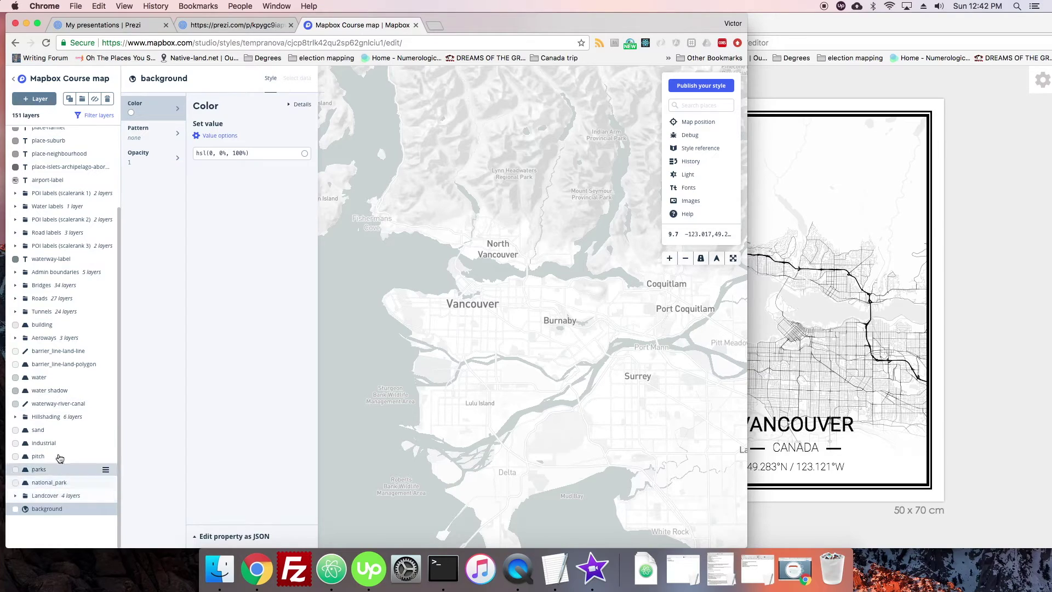
click(46, 496)
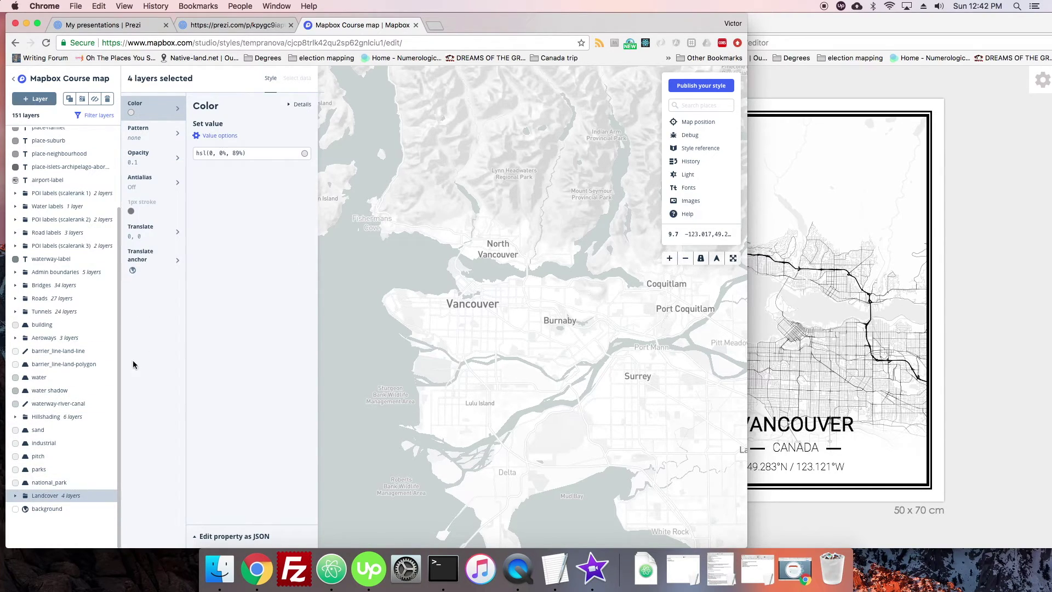
click(95, 99)
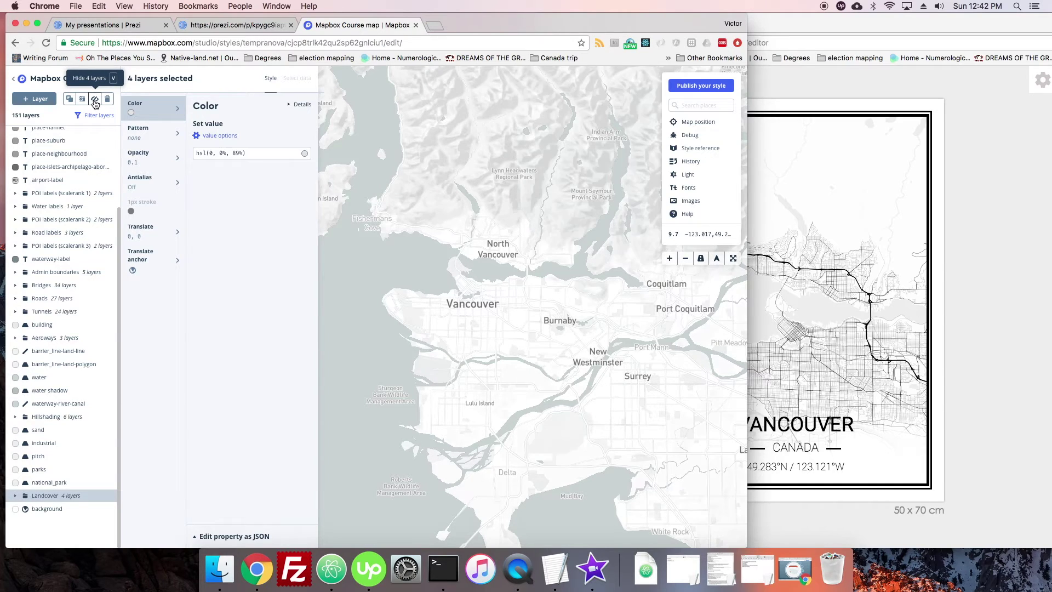
click(95, 99)
click(95, 100)
drag(119, 261, 123, 146)
scroll(88, 260, down, 4)
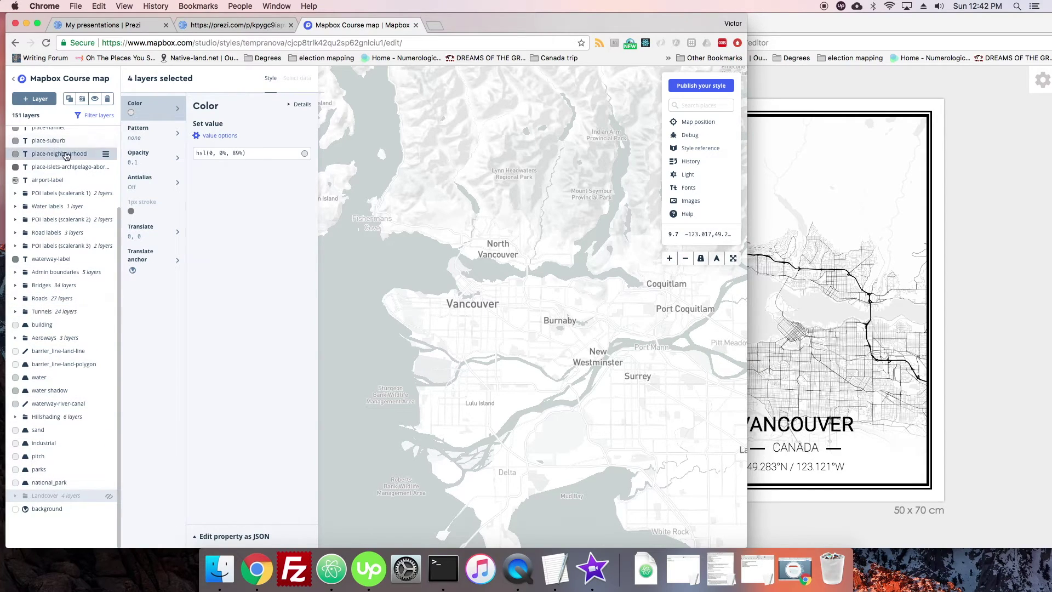
- Hide the national_park, parks and pitch layers
click(46, 482)
click(95, 100)
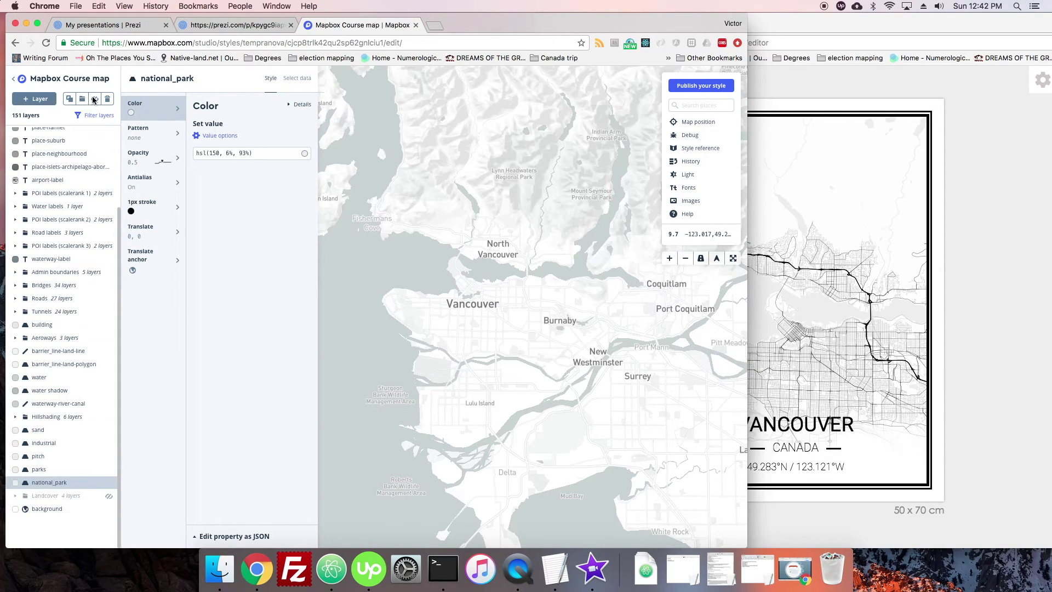
click(94, 101)
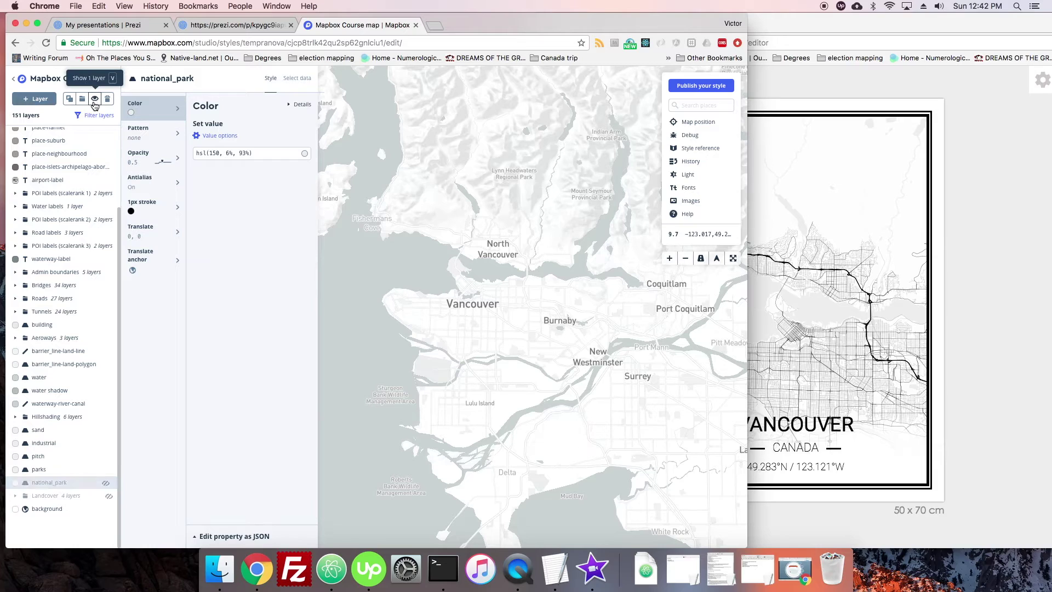
click(44, 469)
click(95, 100)
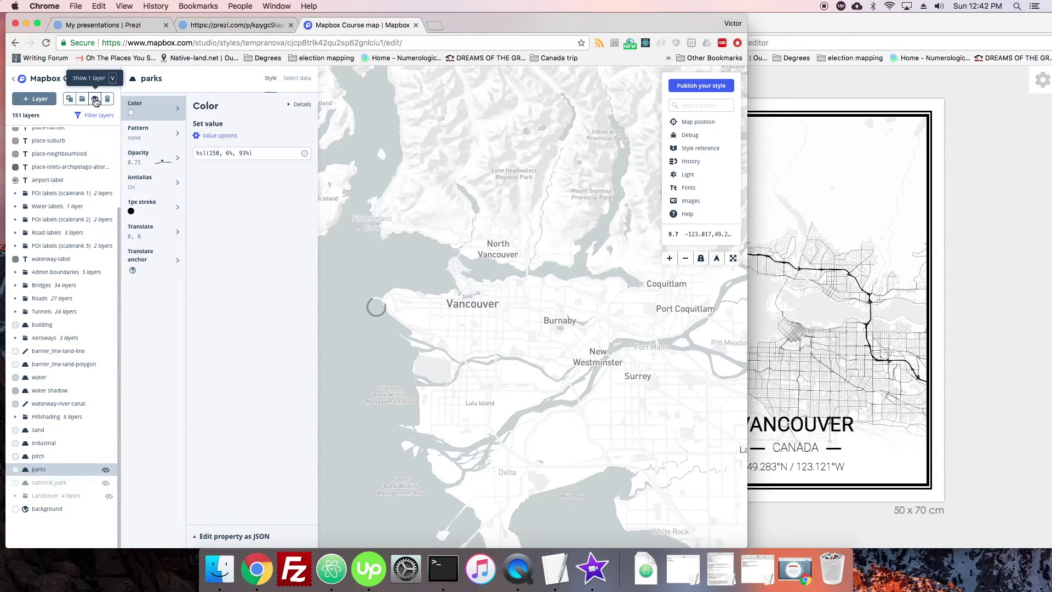
click(49, 456)
click(95, 101)
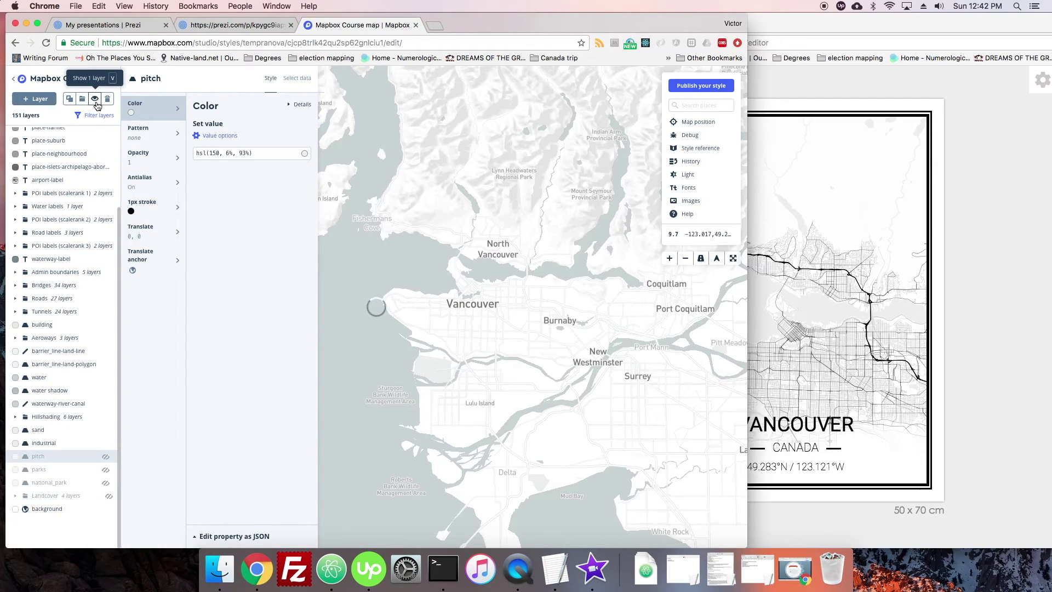
- Check the sand and industrial layers and hide the six layers of the Hillshading group
click(63, 431)
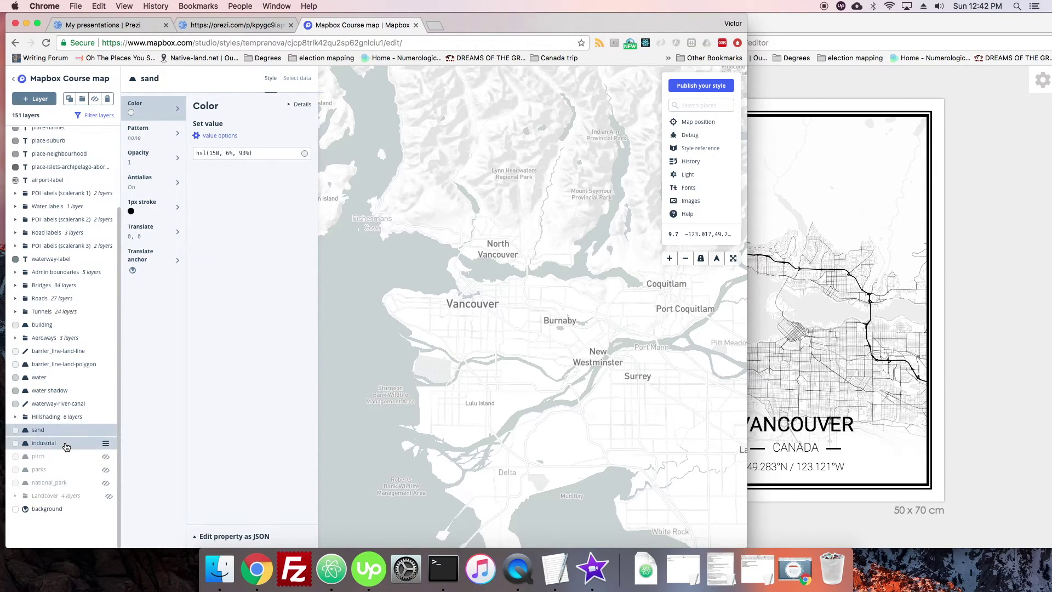
click(65, 445)
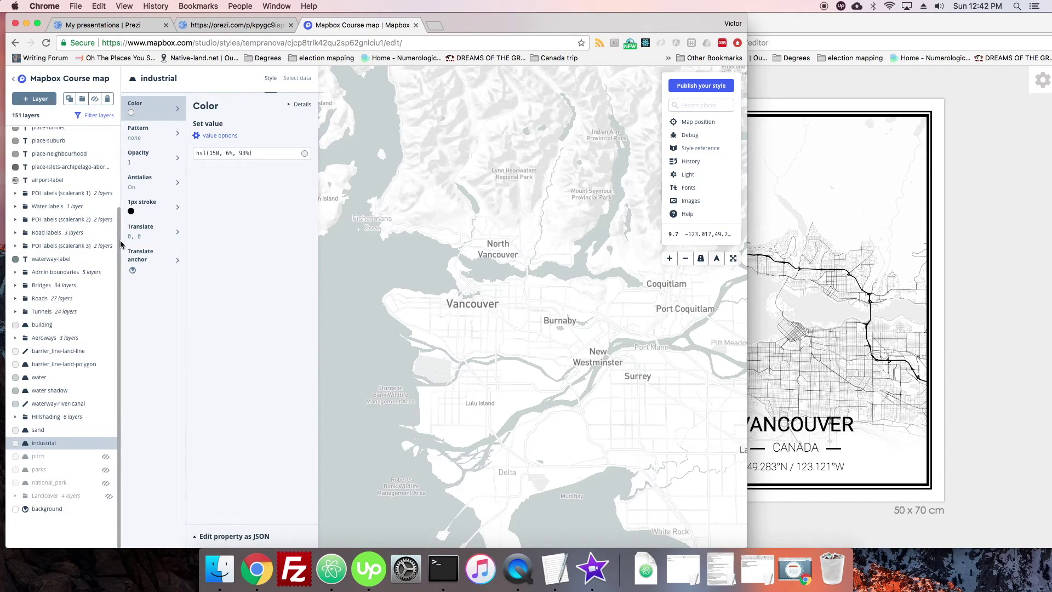
click(52, 424)
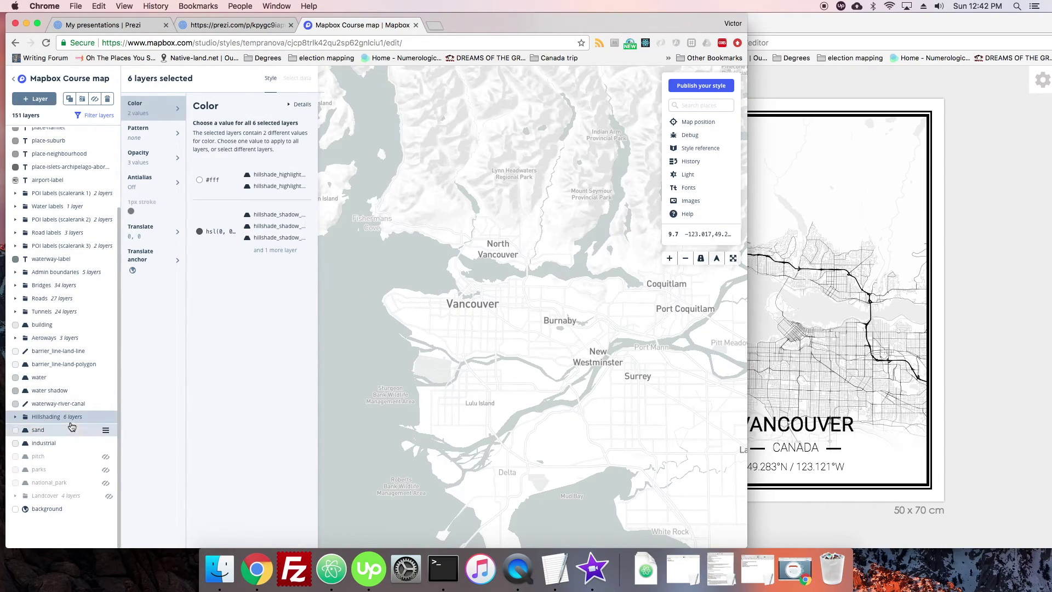
click(97, 100)
drag(509, 267, 521, 286)
scroll(121, 339, up, 3)
- Inspect the State labels, place-islands and place-suburb layers and the contents of the POI labels (scalerank 2) and Water labels groups
click(71, 147)
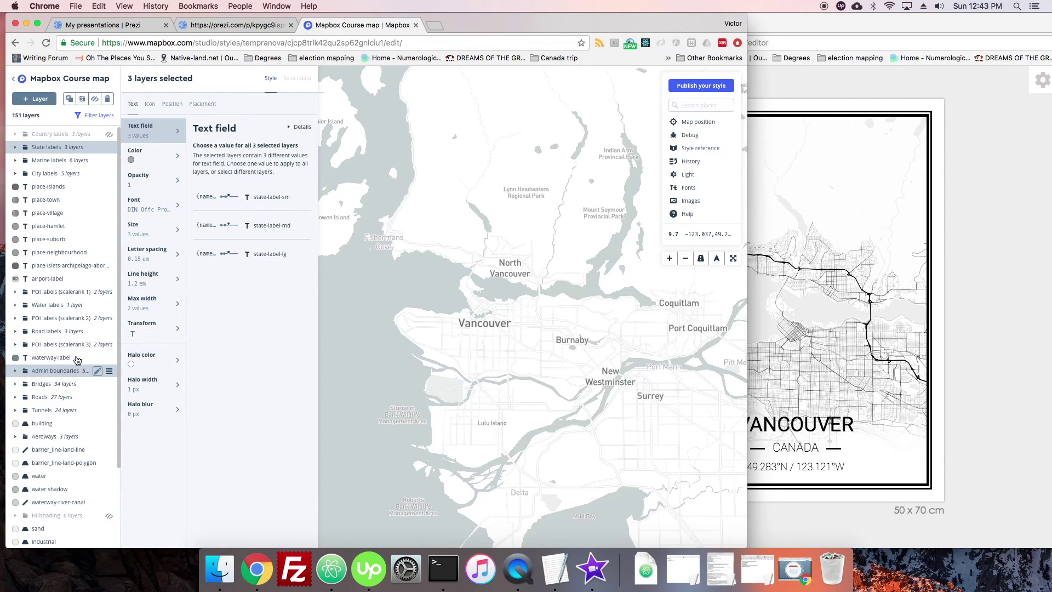
click(57, 187)
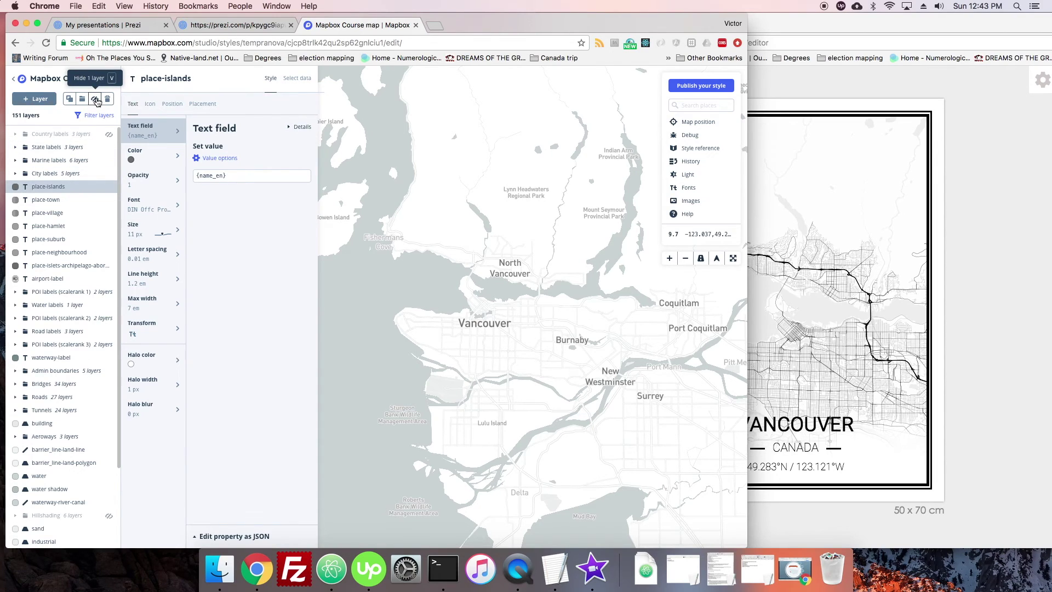
click(44, 240)
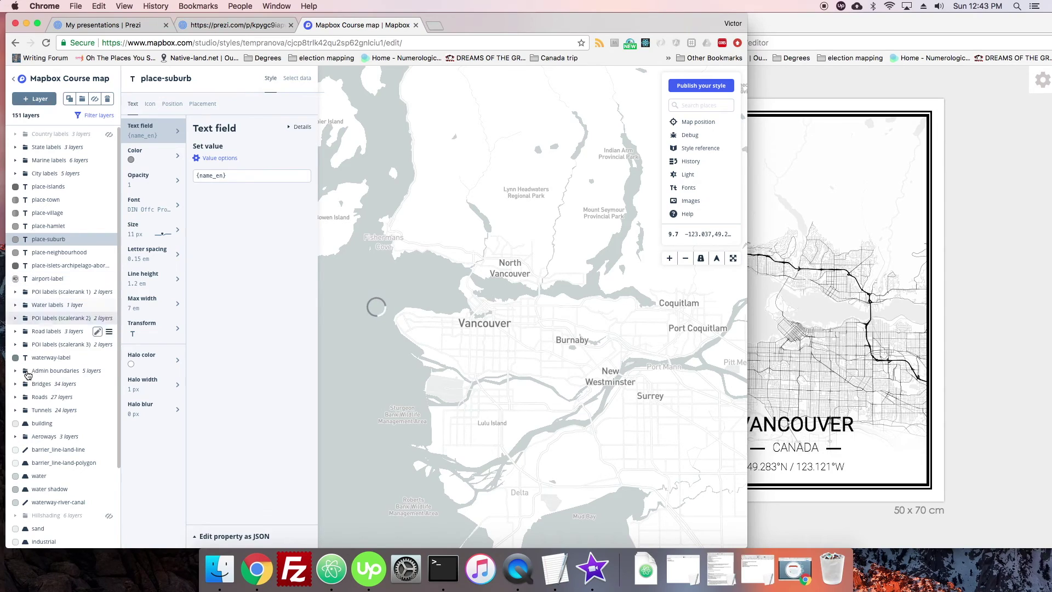
click(15, 319)
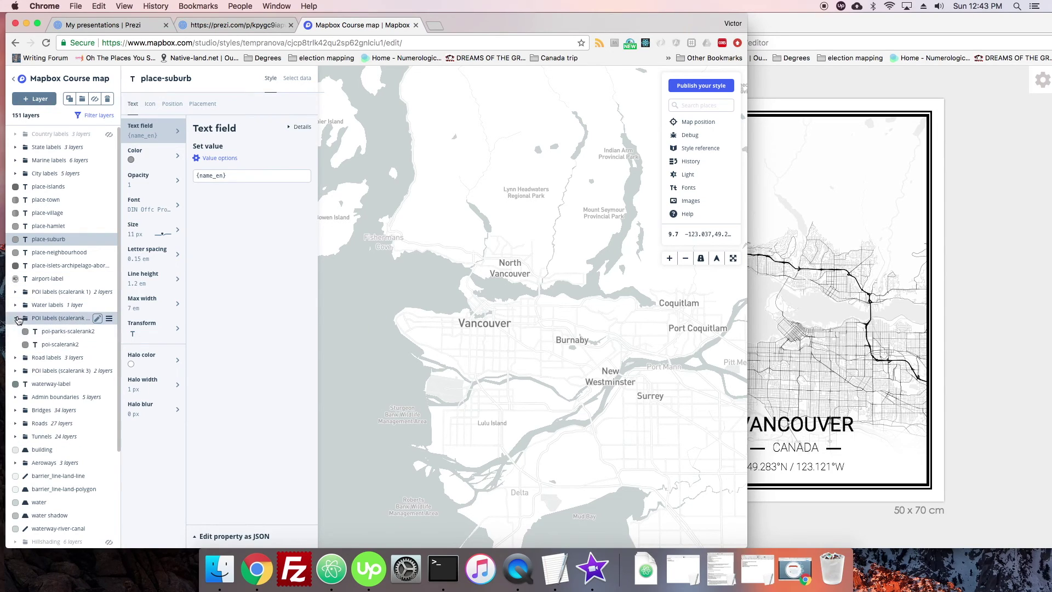
click(16, 319)
click(15, 305)
click(16, 305)
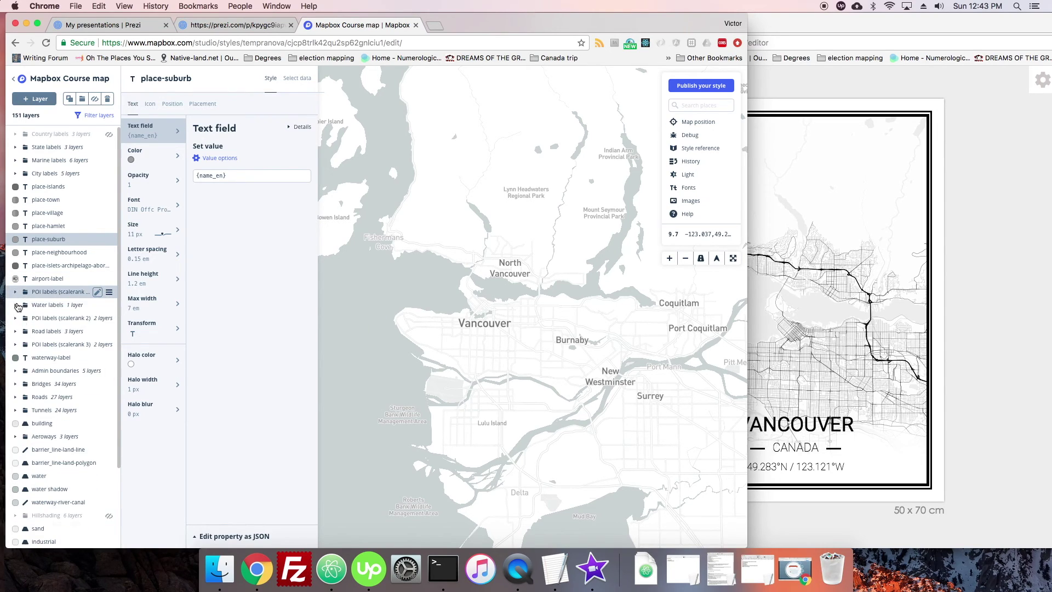
- Hide all label layers from the State labels group through waterway-label
click(51, 357)
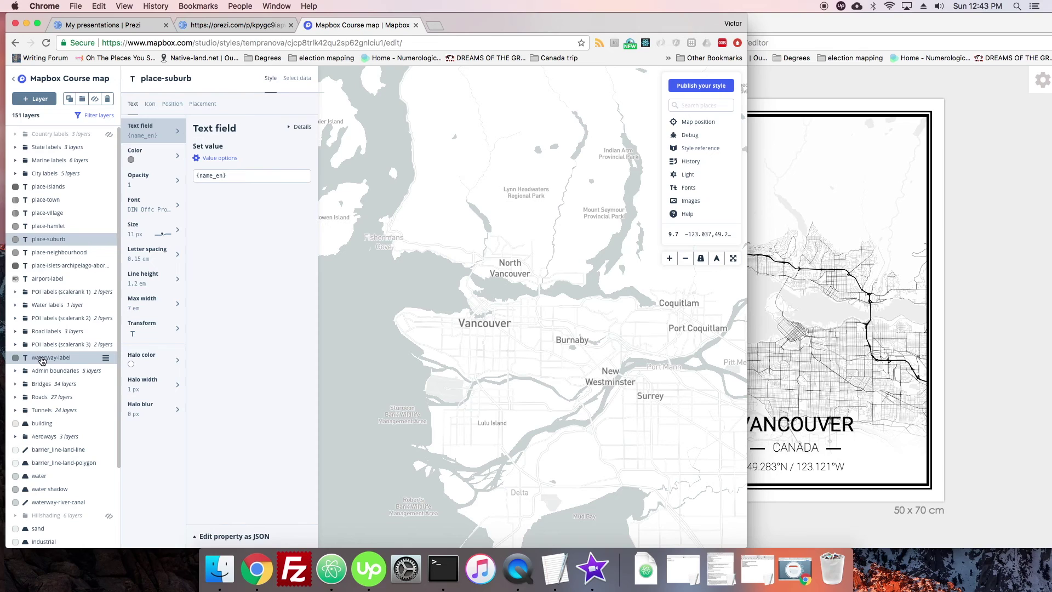
shift+click(40, 147)
click(95, 98)
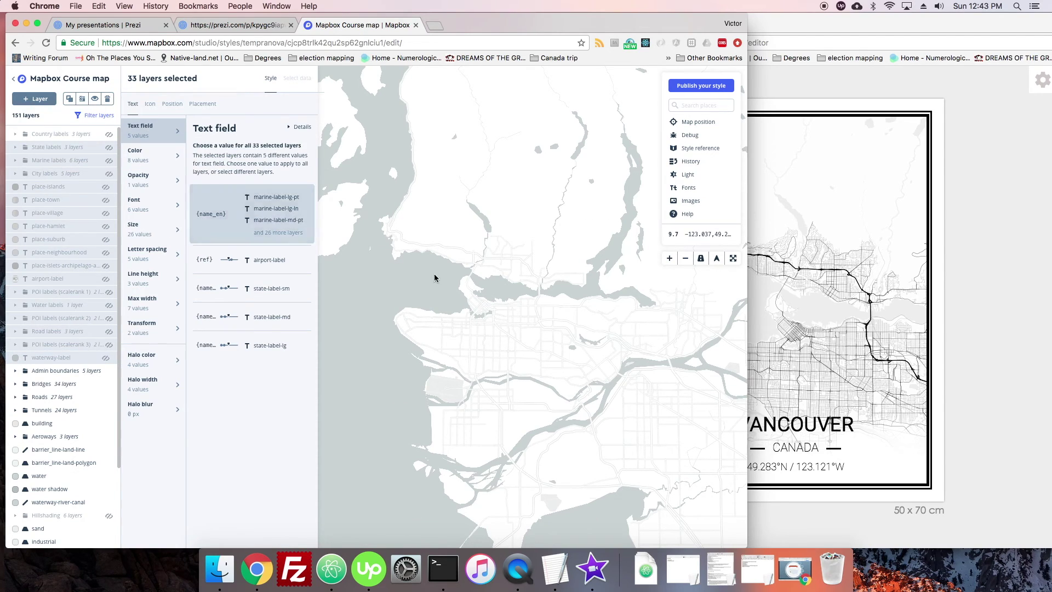
- Examine the remaining roads and water around Vancouver at slightly different zoom levels
drag(456, 304, 414, 296)
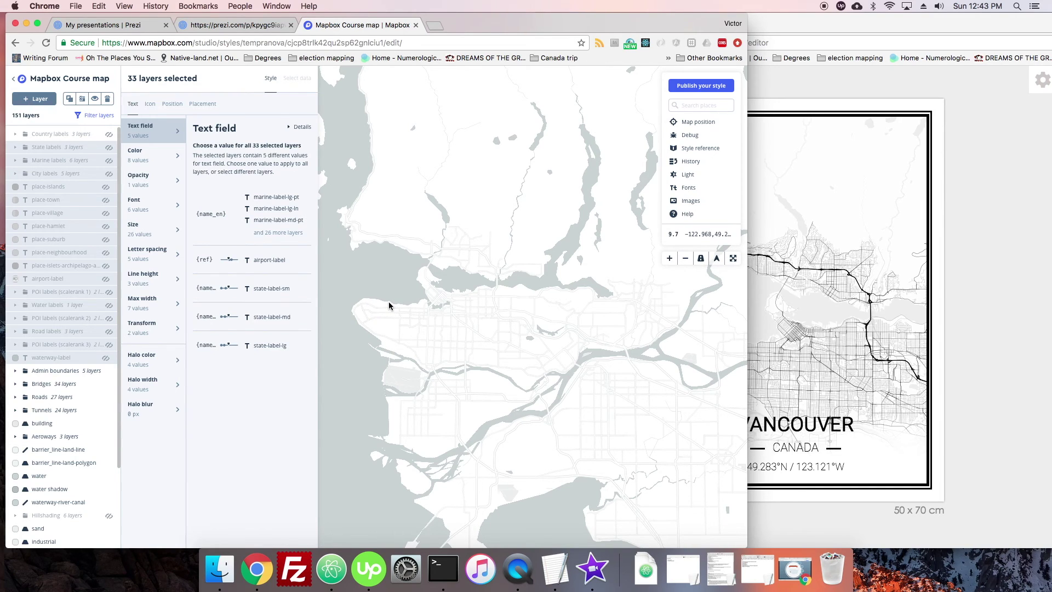
scroll(409, 313, up, 2)
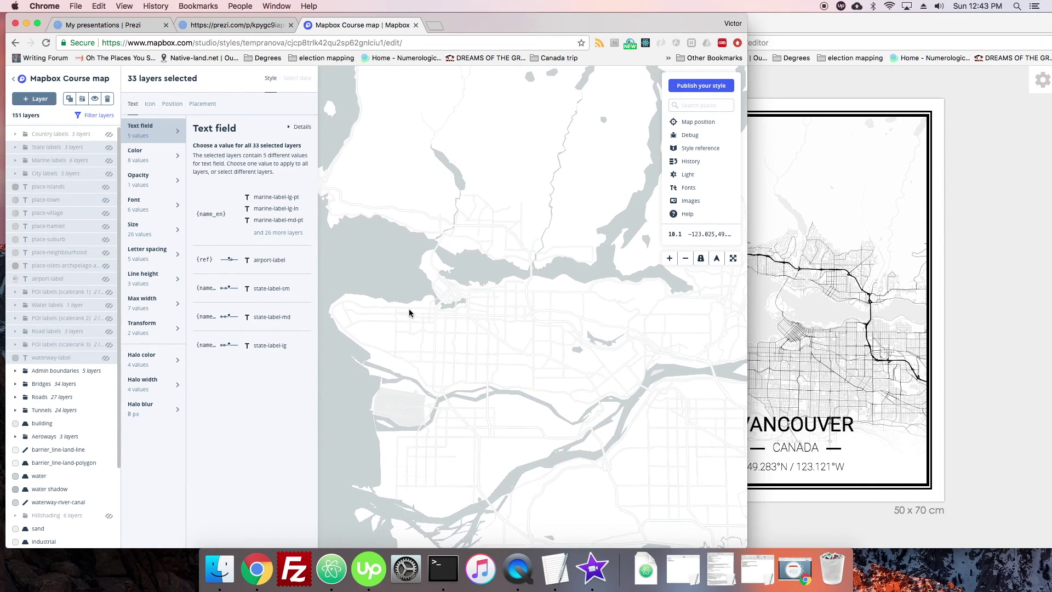
scroll(409, 310, down, 1)
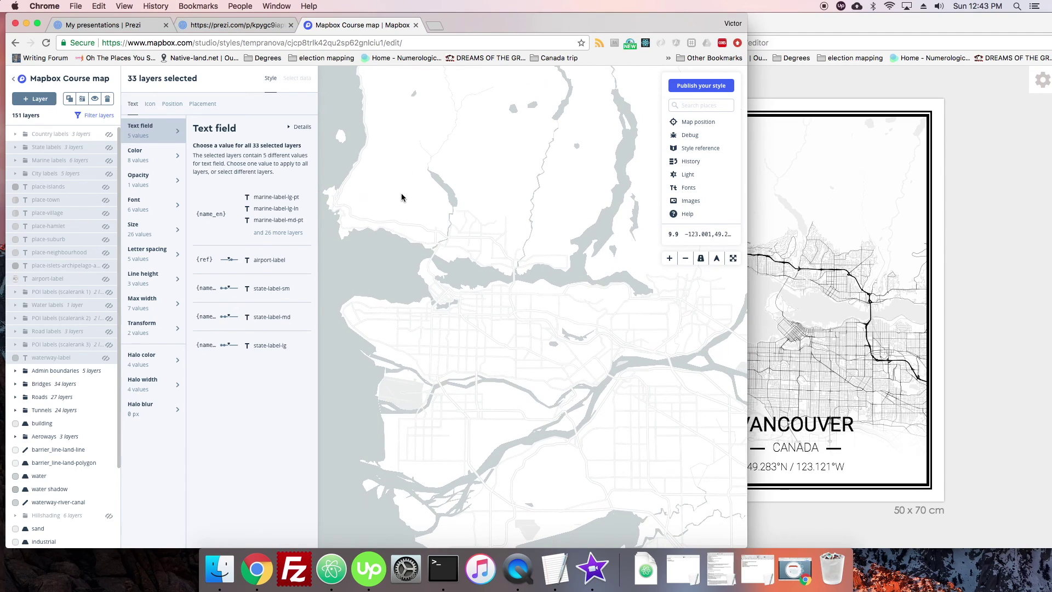
click(403, 192)
click(409, 249)
drag(438, 347, 431, 323)
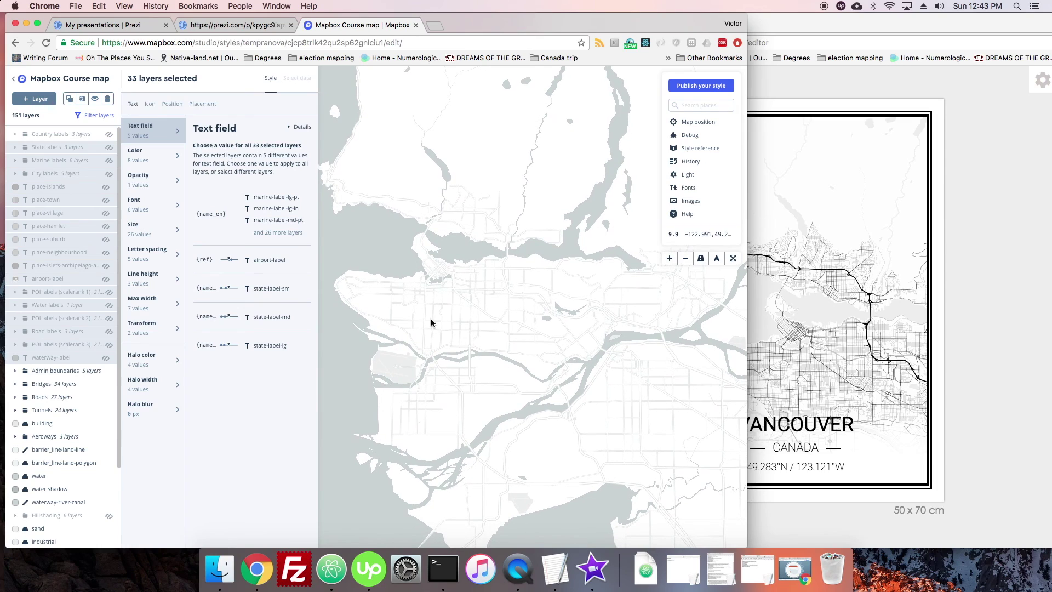